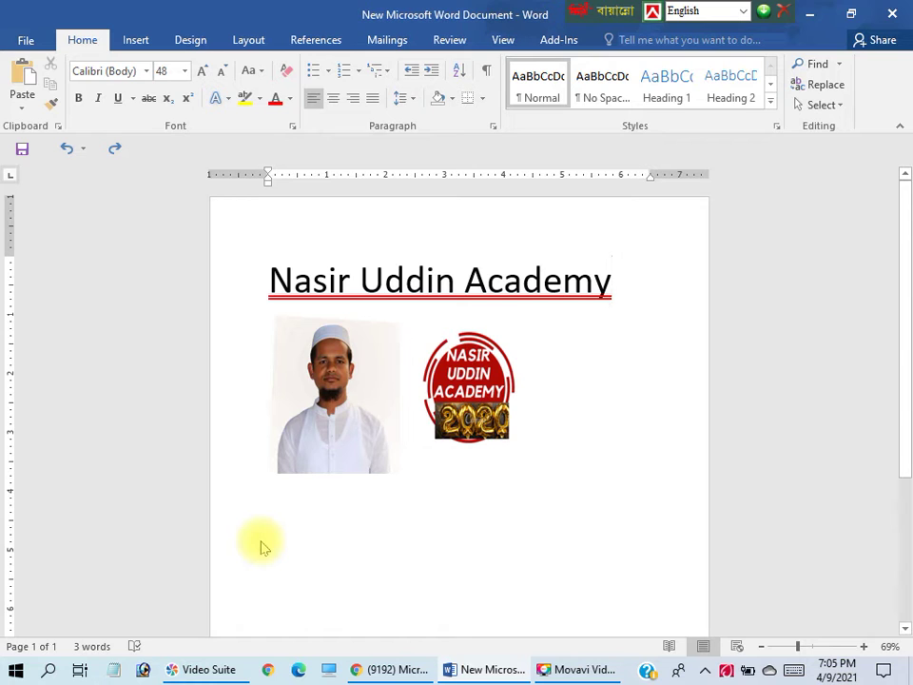
# Step: Zoom the page to about 108% and bring up the Insert tab
pyautogui.moveTo(811, 644); pyautogui.dragTo(814, 647)
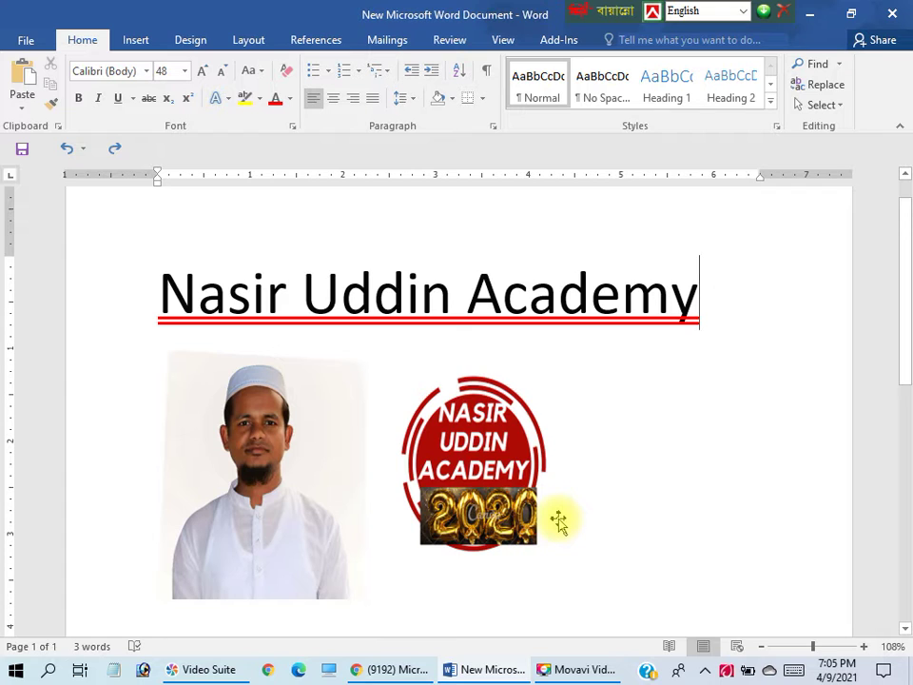
pyautogui.rightClick(696, 370)
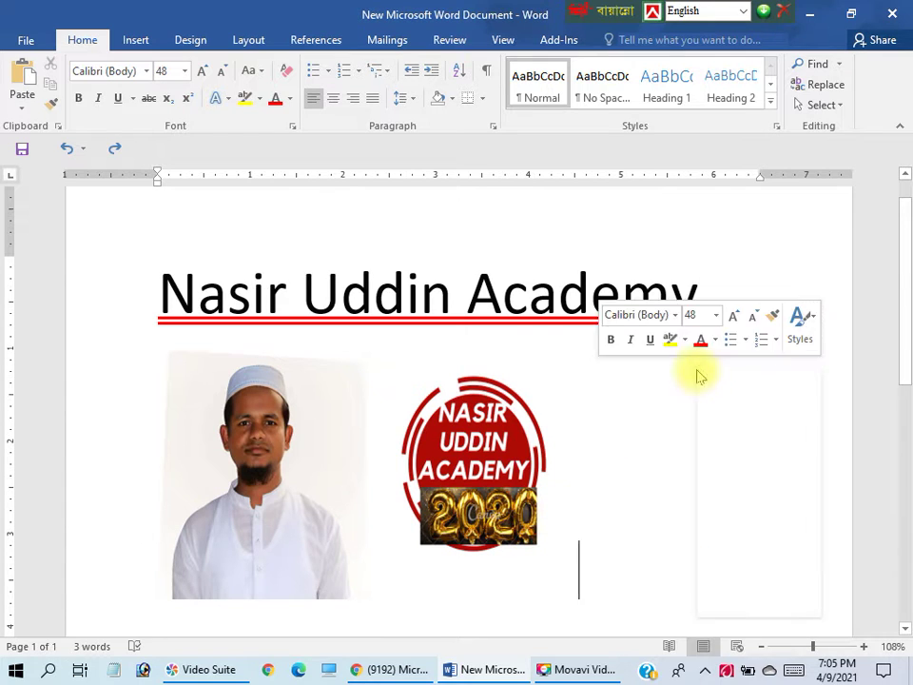
pyautogui.click(634, 435)
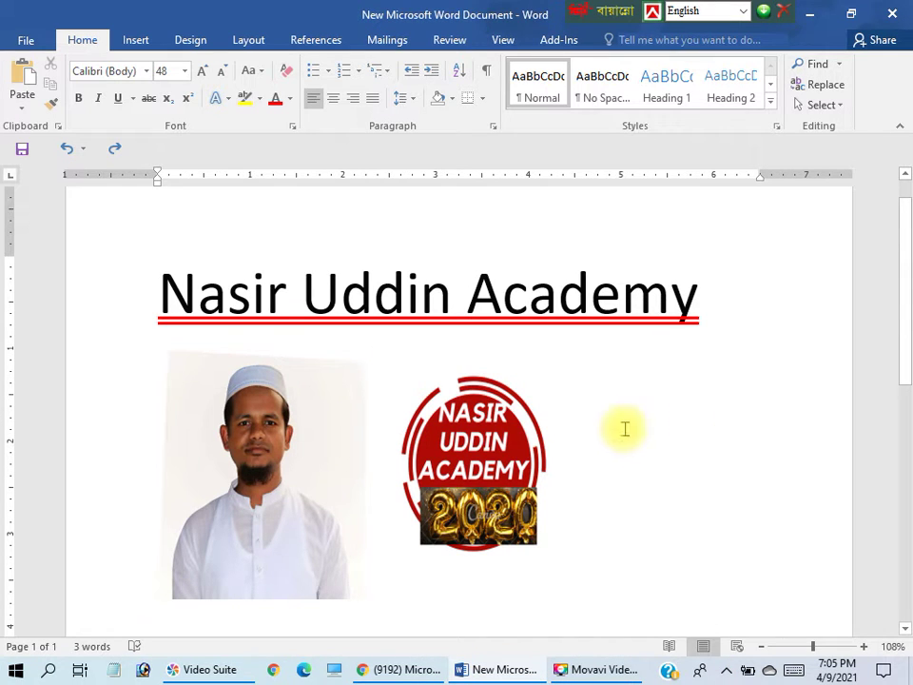
pyautogui.click(131, 40)
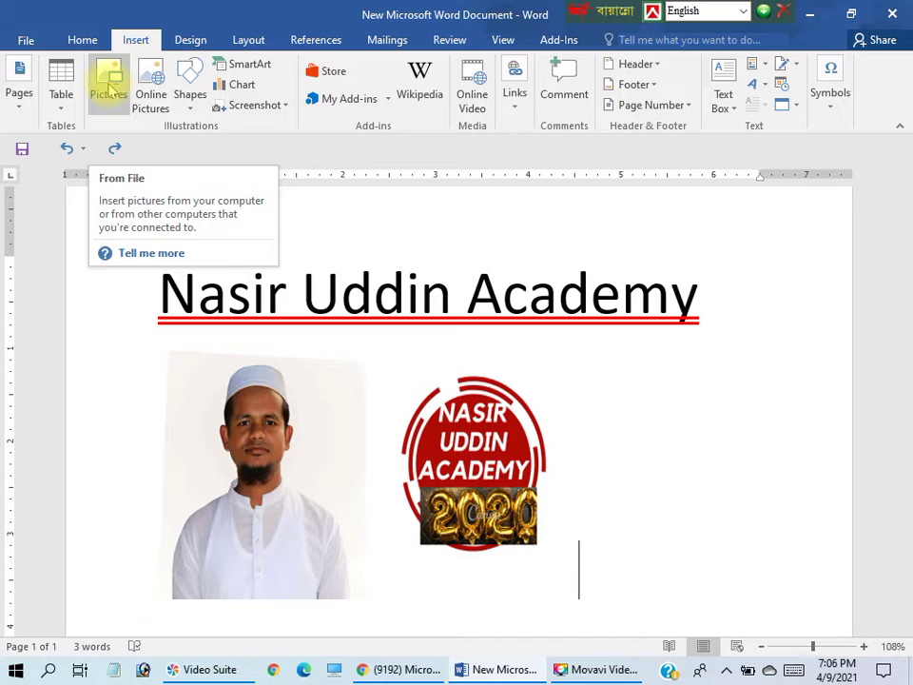
# Step: Zoom out slightly and open the Insert Picture dialog from the Insert tab
pyautogui.click(82, 43)
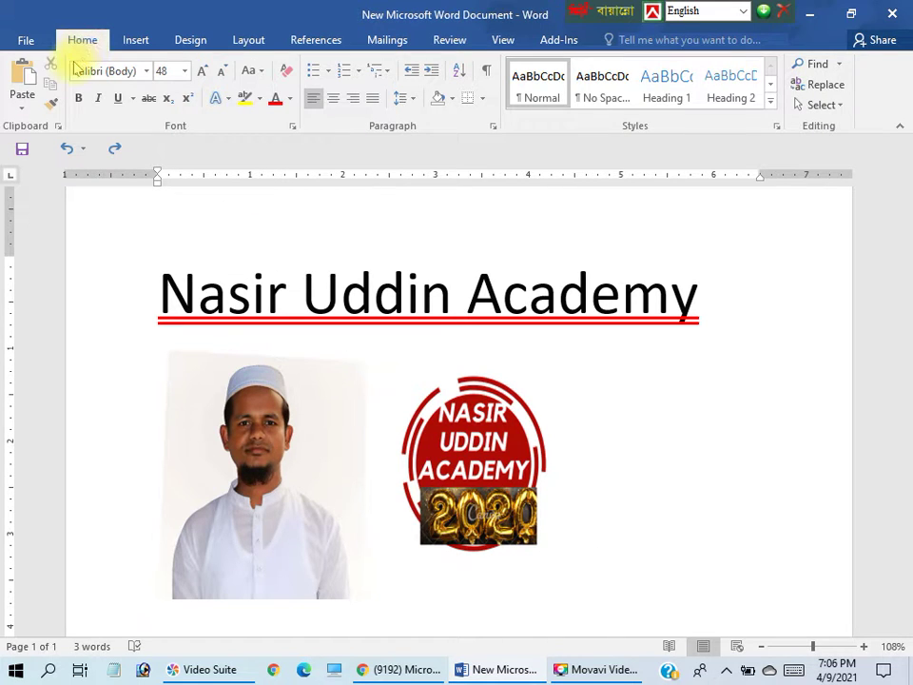
pyautogui.click(134, 44)
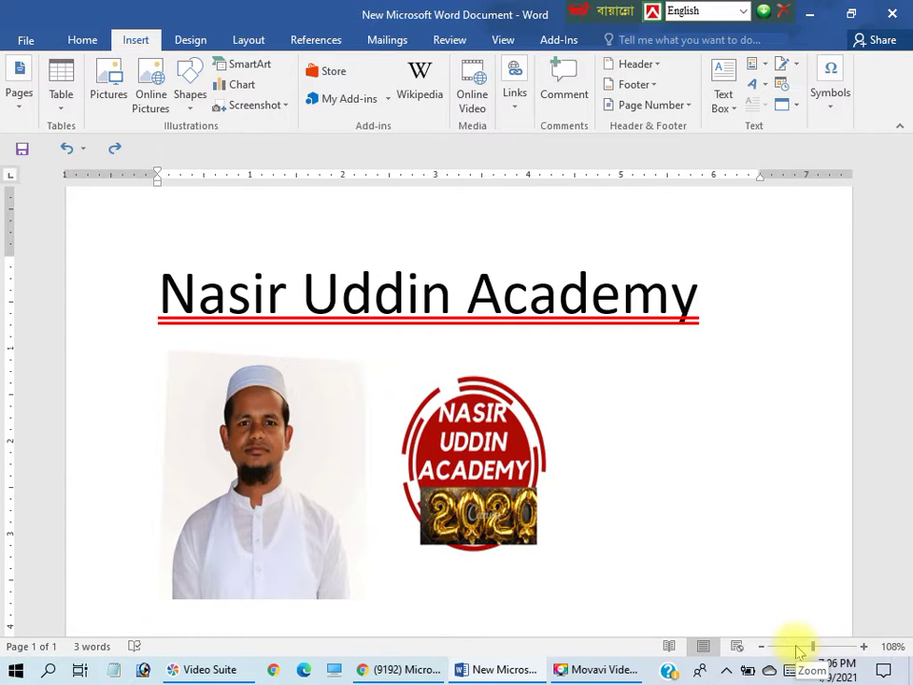
pyautogui.moveTo(795, 647); pyautogui.dragTo(812, 650)
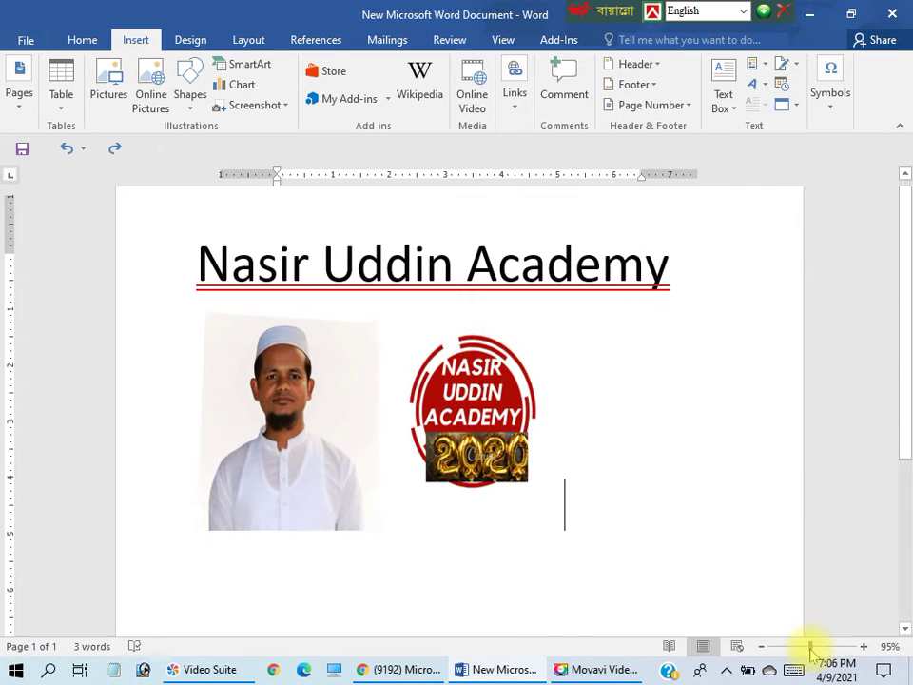
pyautogui.click(111, 82)
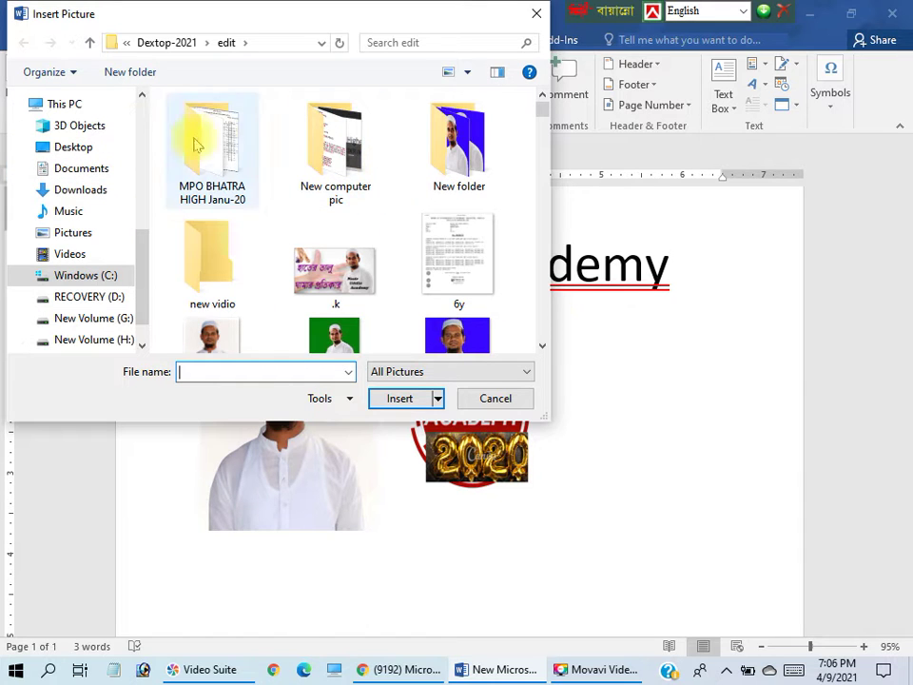
# Step: Insert the 20201127_102039 banner image from Desktop > Dextop-2021 > Edit -2
pyautogui.click(99, 149)
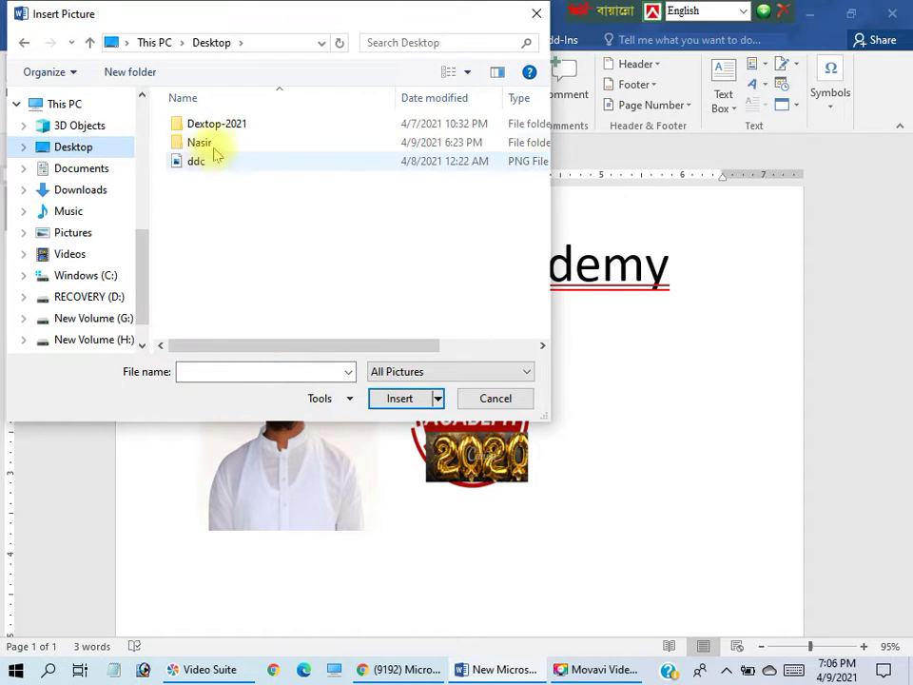
pyautogui.doubleClick(229, 124)
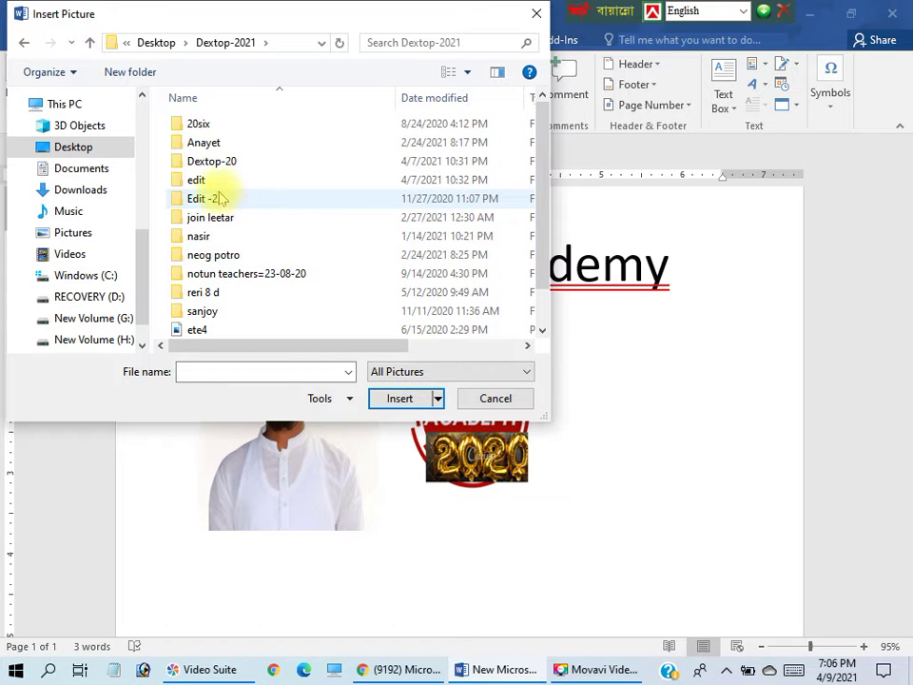
pyautogui.doubleClick(217, 196)
pyautogui.scroll(-5, 352, 190)
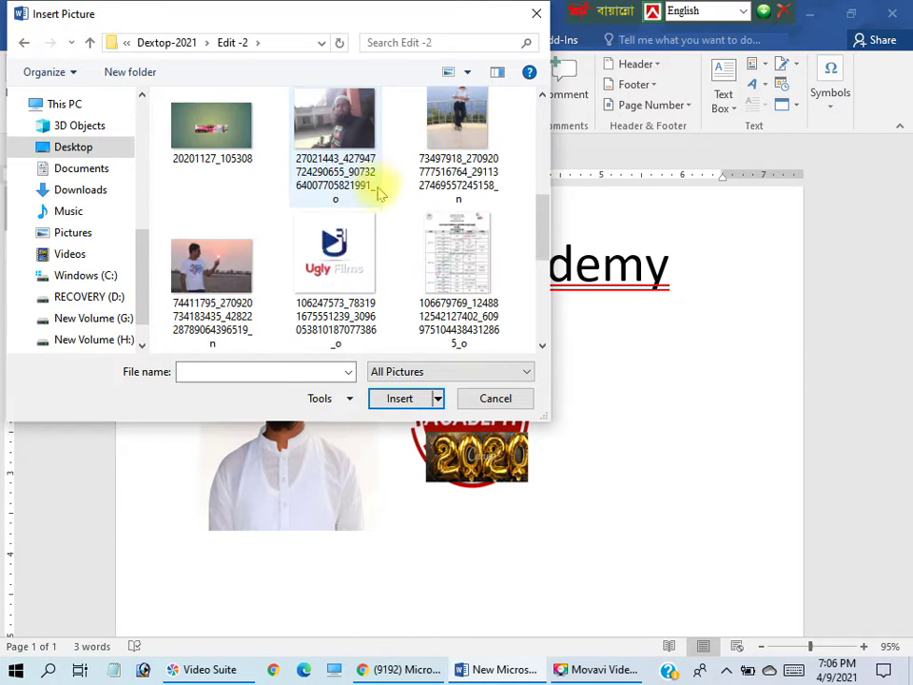
pyautogui.scroll(4, 330, 188)
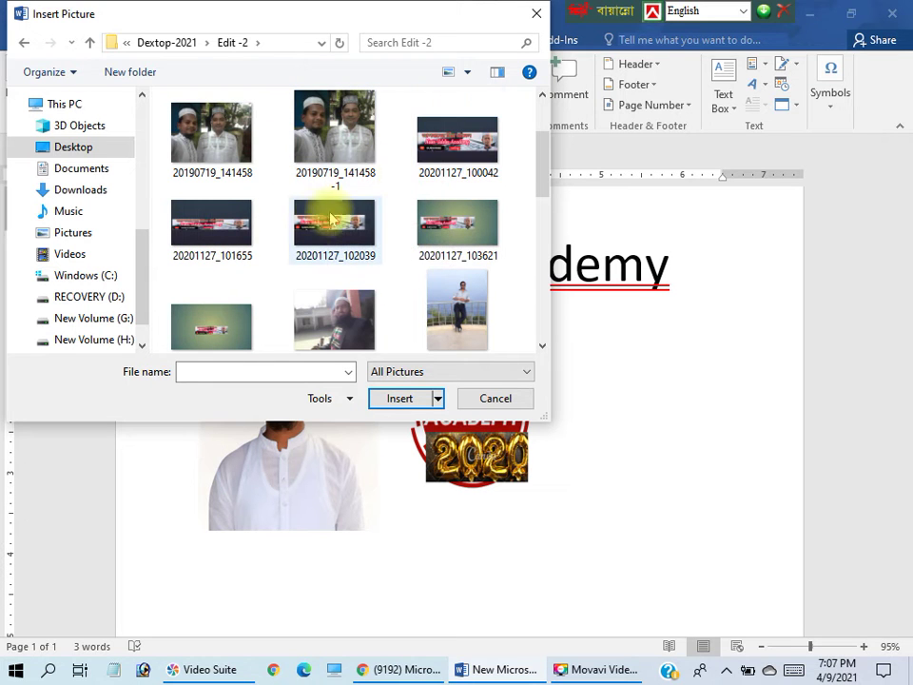
pyautogui.doubleClick(323, 223)
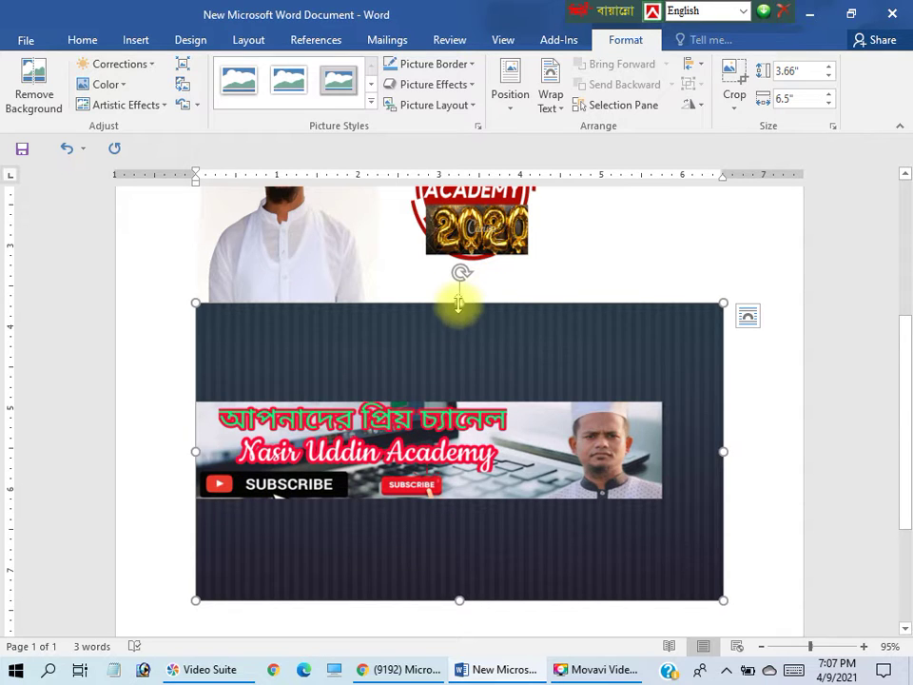
# Step: Resize the banner picture to 3.15" by 5.6", then cut it from the page
pyautogui.moveTo(722, 302); pyautogui.dragTo(654, 480)
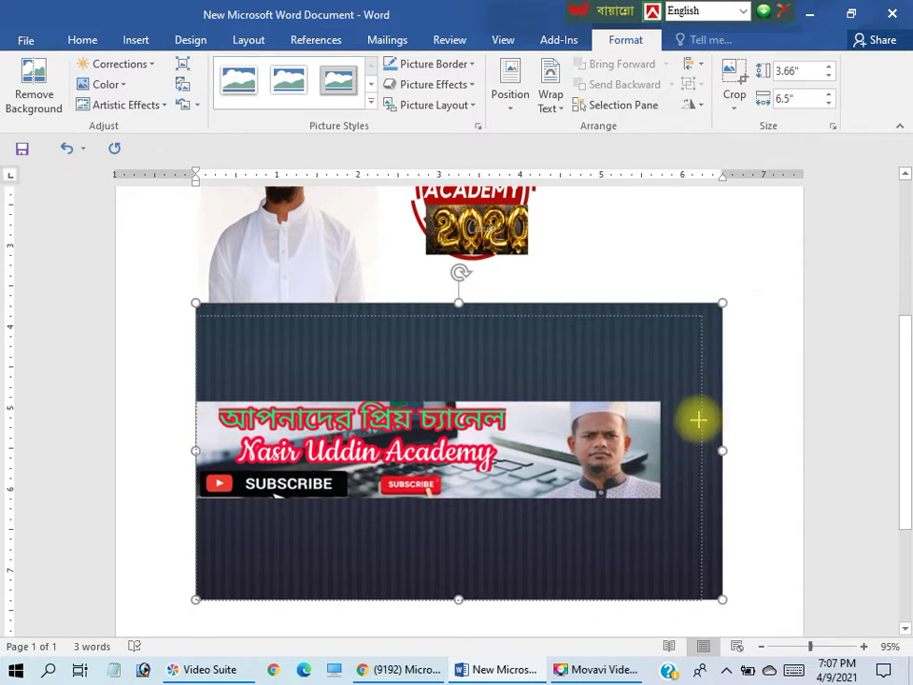
pyautogui.moveTo(424, 392)
pyautogui.mouseDown()
pyautogui.moveTo(437, 350)
pyautogui.moveTo(476, 490)
pyautogui.moveTo(519, 424)
pyautogui.mouseUp()
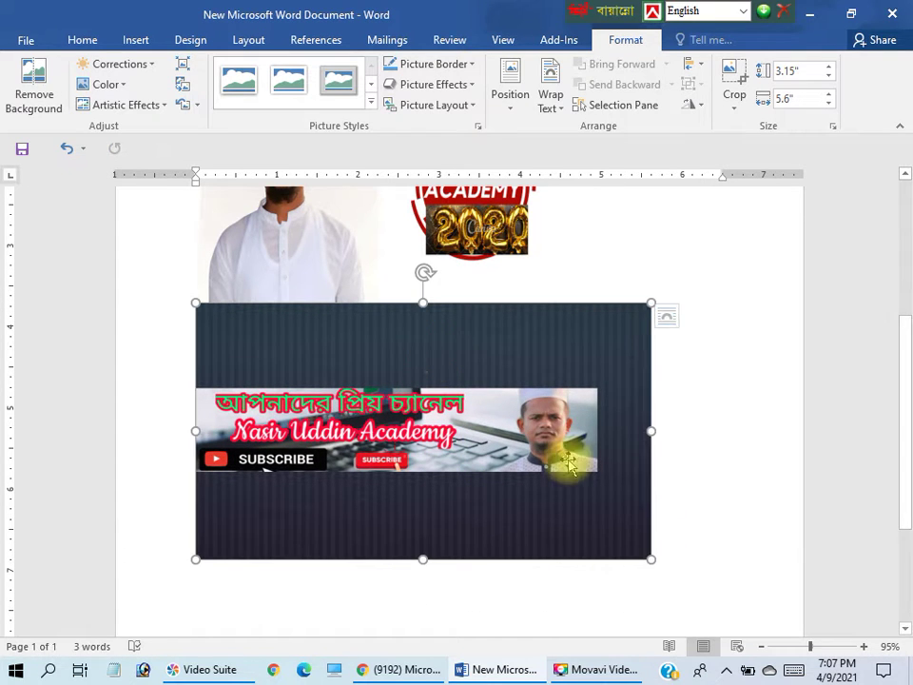
pyautogui.rightClick(520, 424)
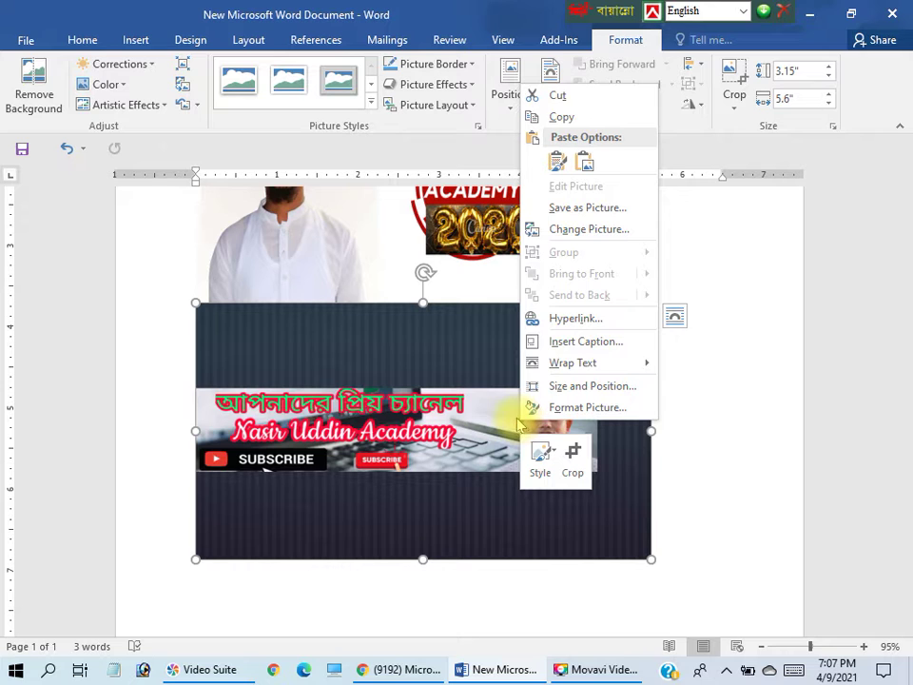
pyautogui.click(533, 95)
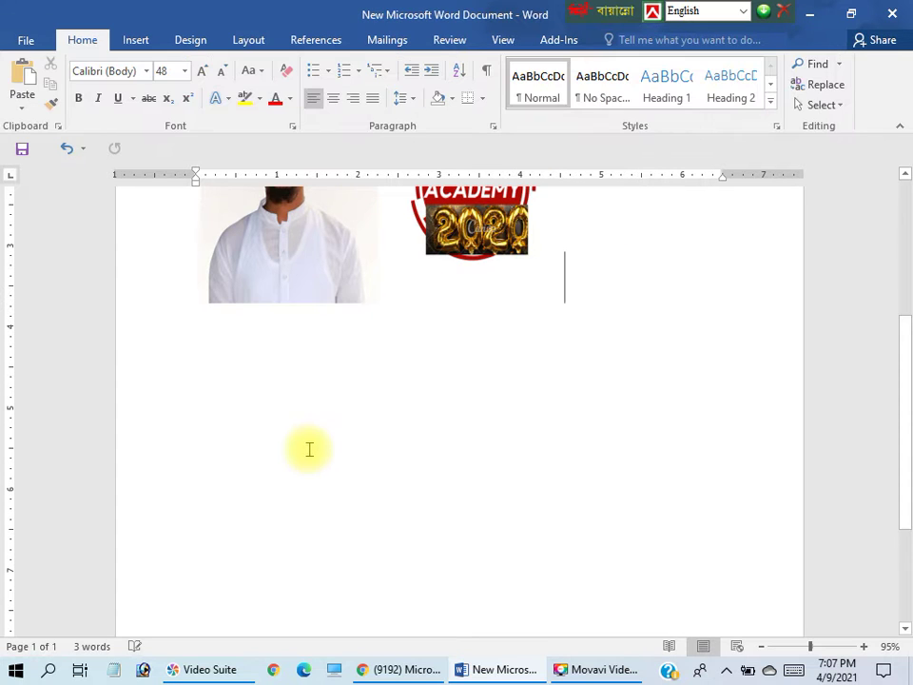
pyautogui.scroll(3, 309, 449)
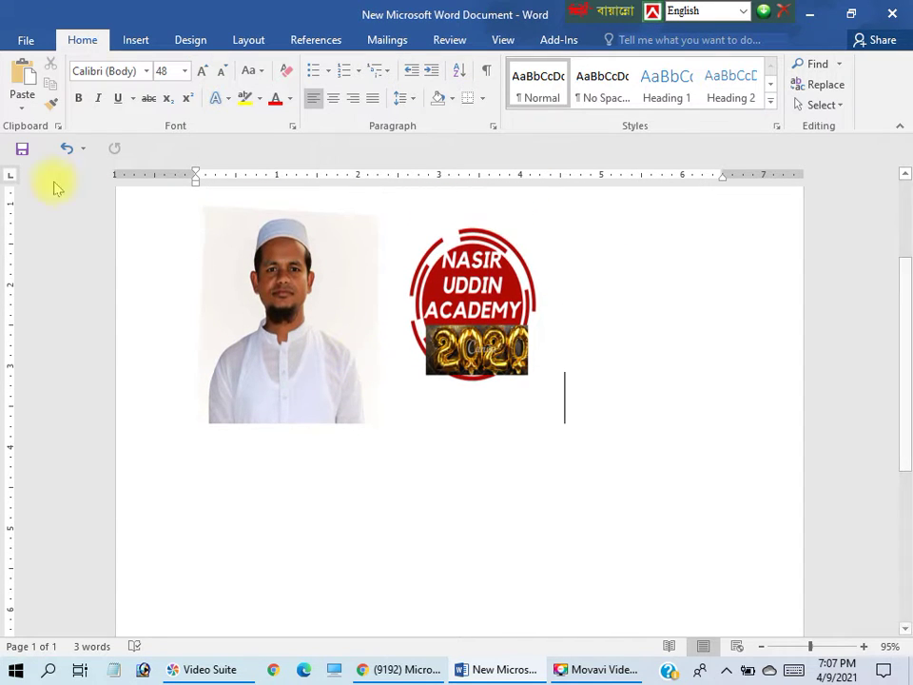
# Step: Try Online Pictures, close the no-internet warning, and return to the document
pyautogui.click(135, 39)
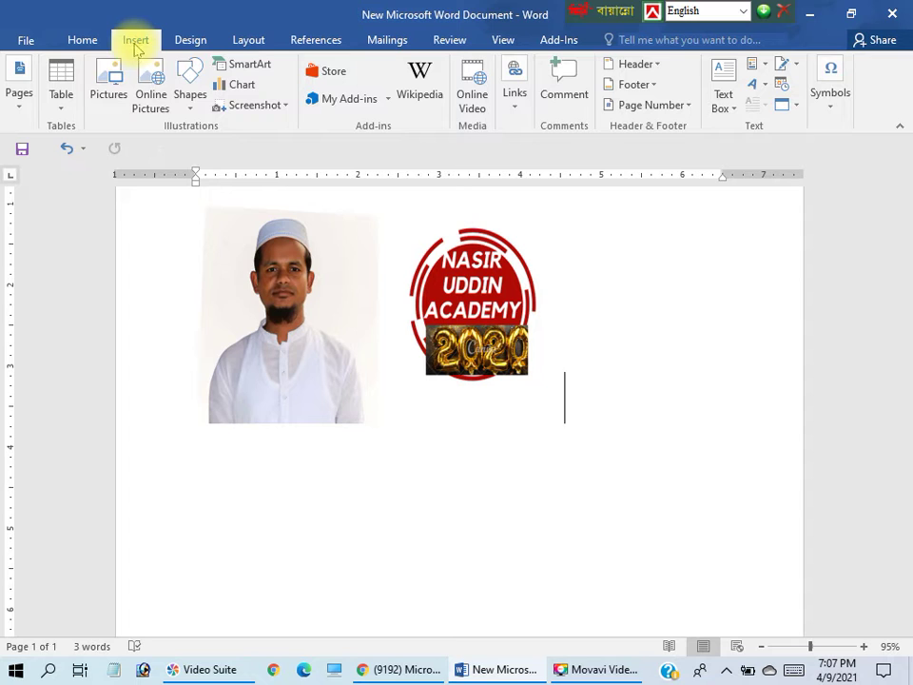
pyautogui.click(154, 100)
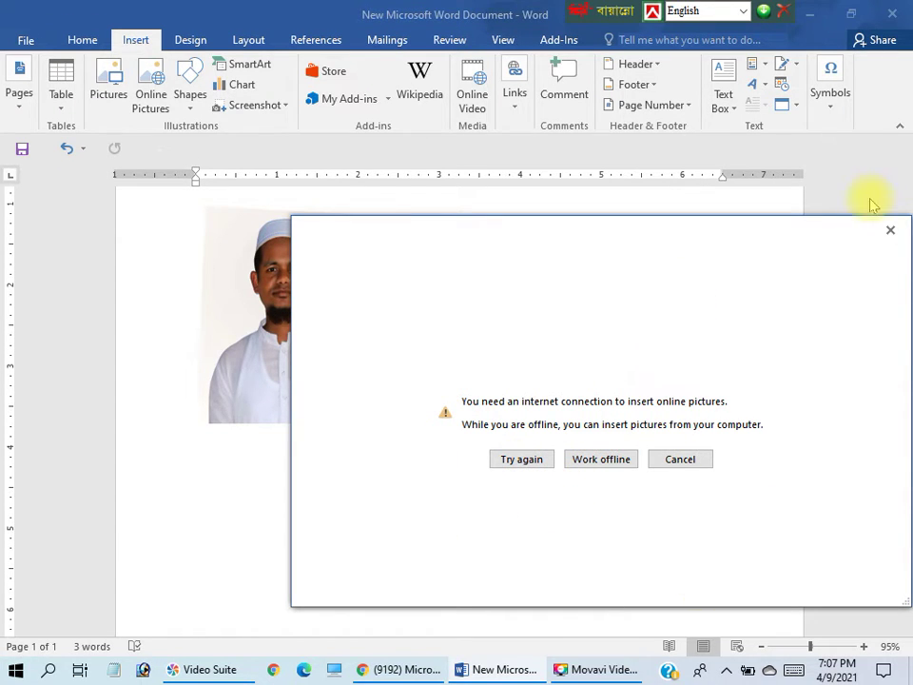
pyautogui.click(889, 231)
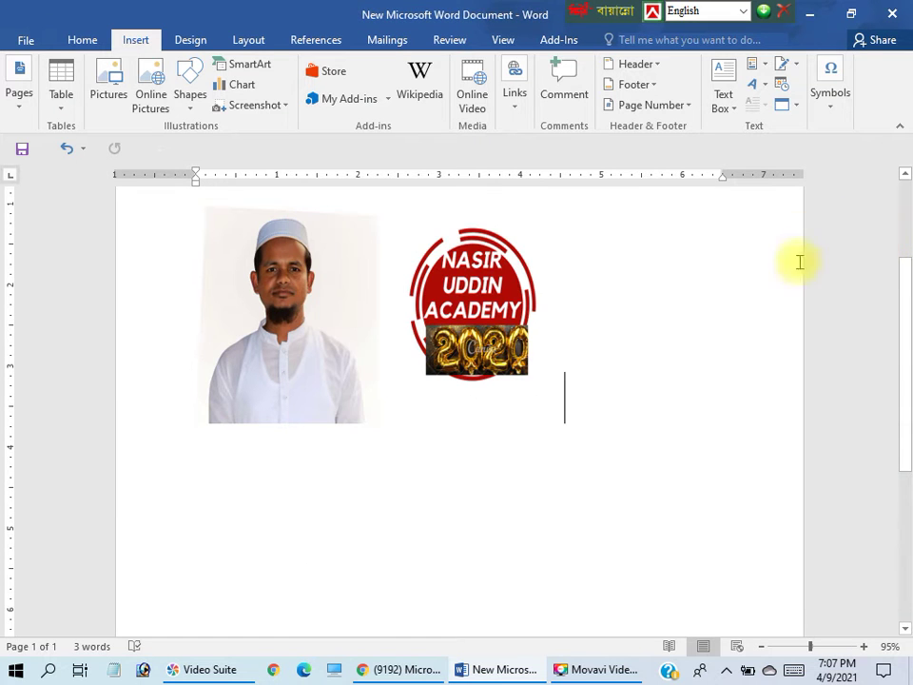
pyautogui.click(218, 210)
pyautogui.write('Nasir Uddin Academy')
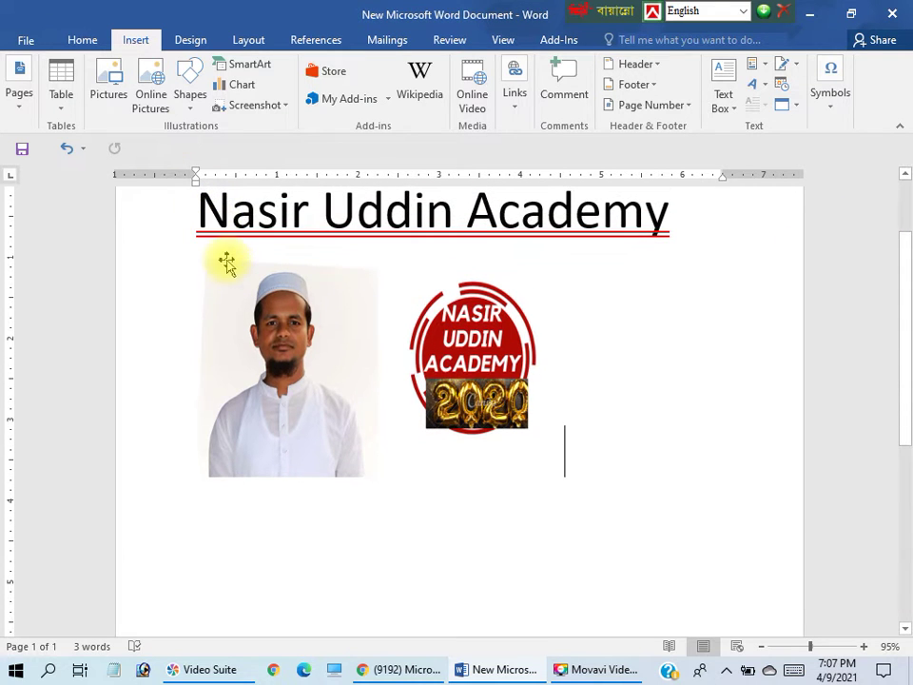
# Step: Pick the Rounded Rectangle from the Shapes gallery, ready to draw below the pictures
pyautogui.scroll(-1, 300, 210)
pyautogui.scroll(-1, 320, 245)
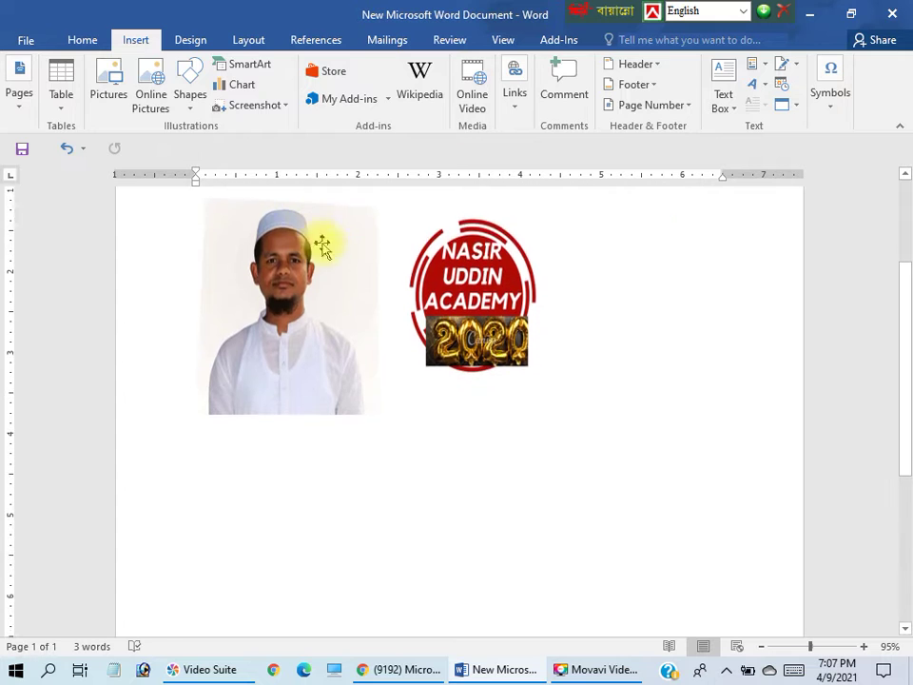
pyautogui.scroll(-1, 346, 266)
pyautogui.scroll(-1, 347, 267)
pyautogui.scroll(-1, 362, 285)
pyautogui.scroll(-1, 454, 346)
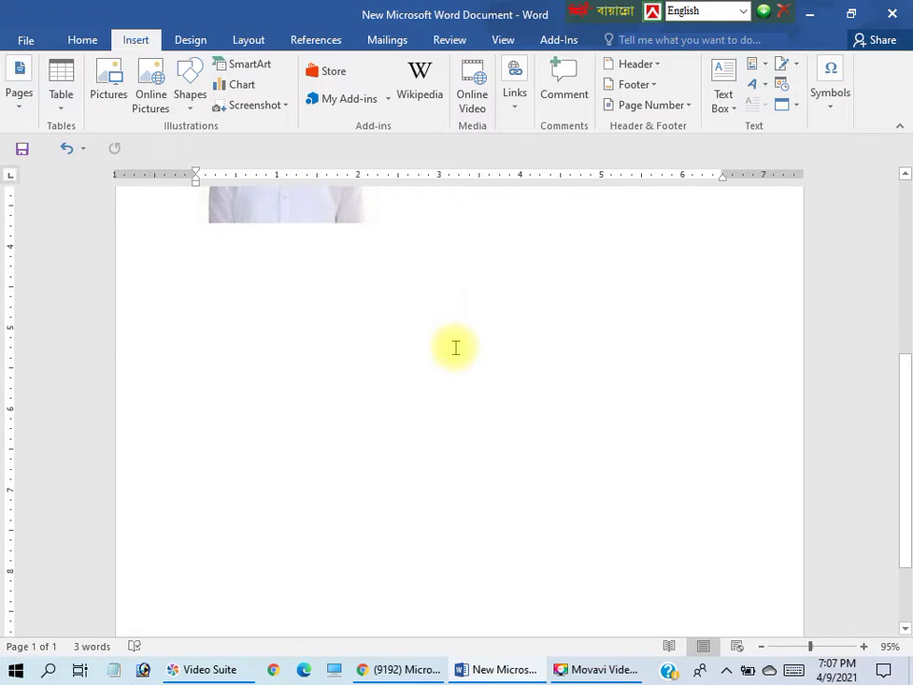
pyautogui.scroll(-1, 461, 357)
pyautogui.scroll(-1, 462, 359)
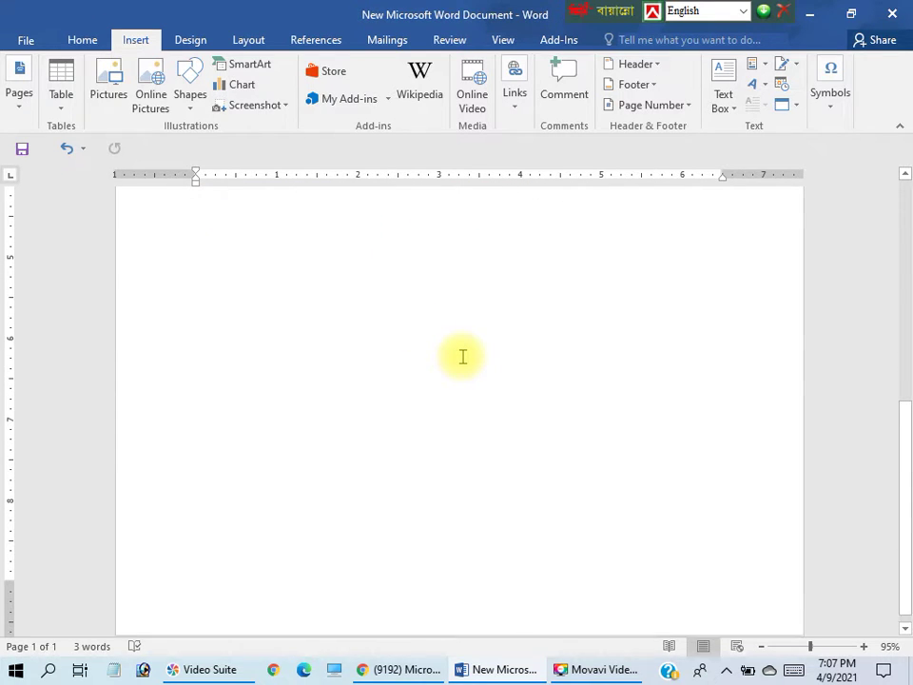
pyautogui.scroll(1, 460, 333)
pyautogui.scroll(2, 459, 314)
pyautogui.scroll(1, 385, 255)
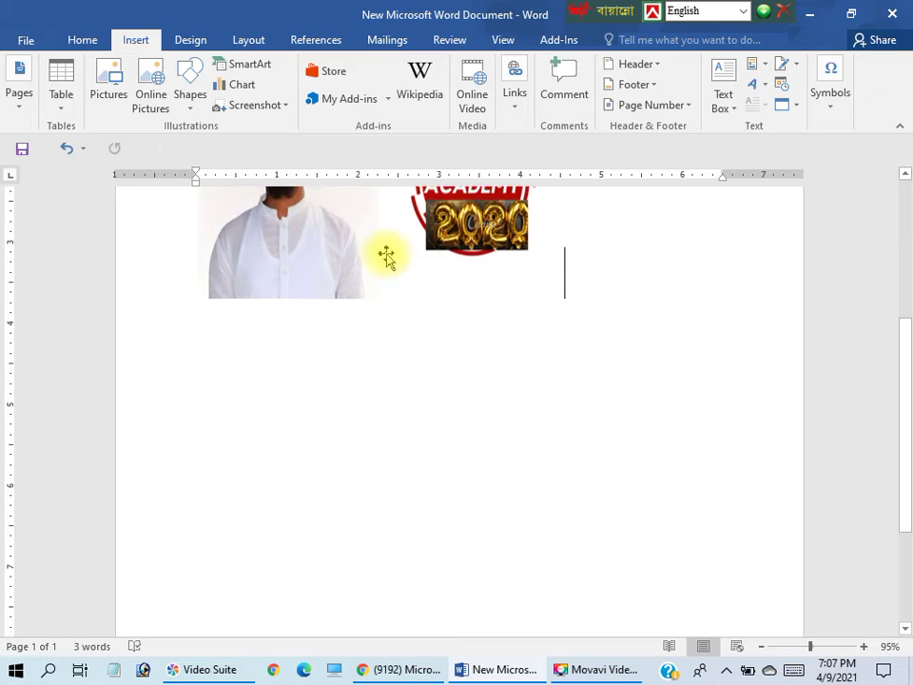
pyautogui.scroll(2, 228, 210)
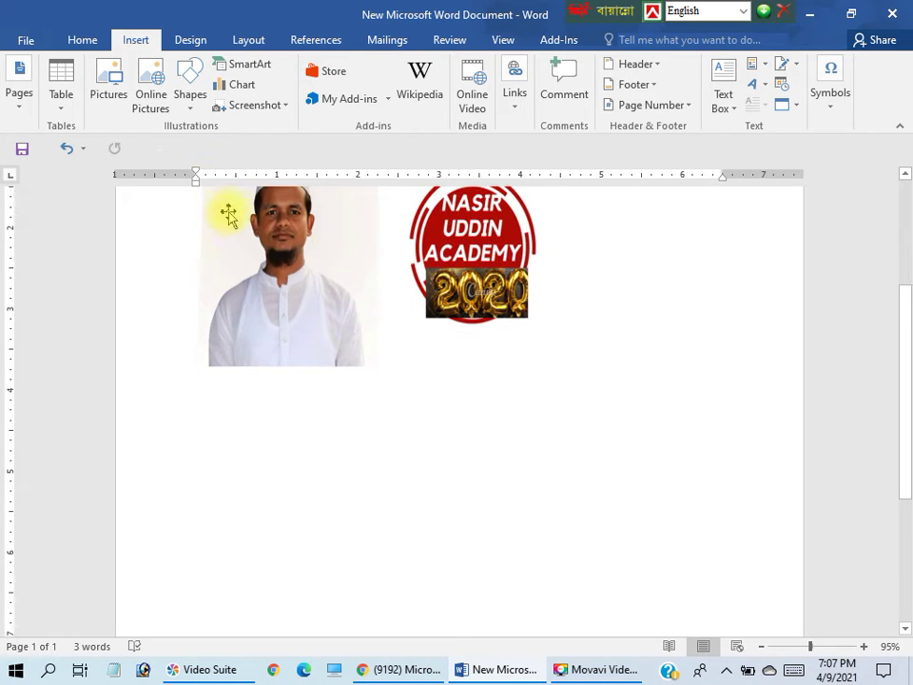
pyautogui.click(191, 104)
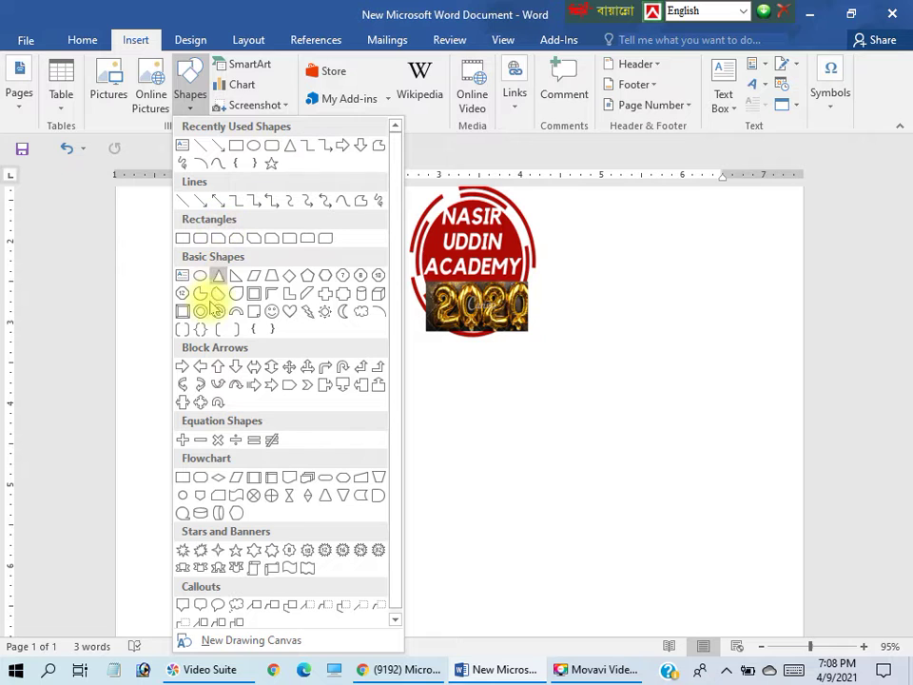
pyautogui.scroll(-1, 365, 437)
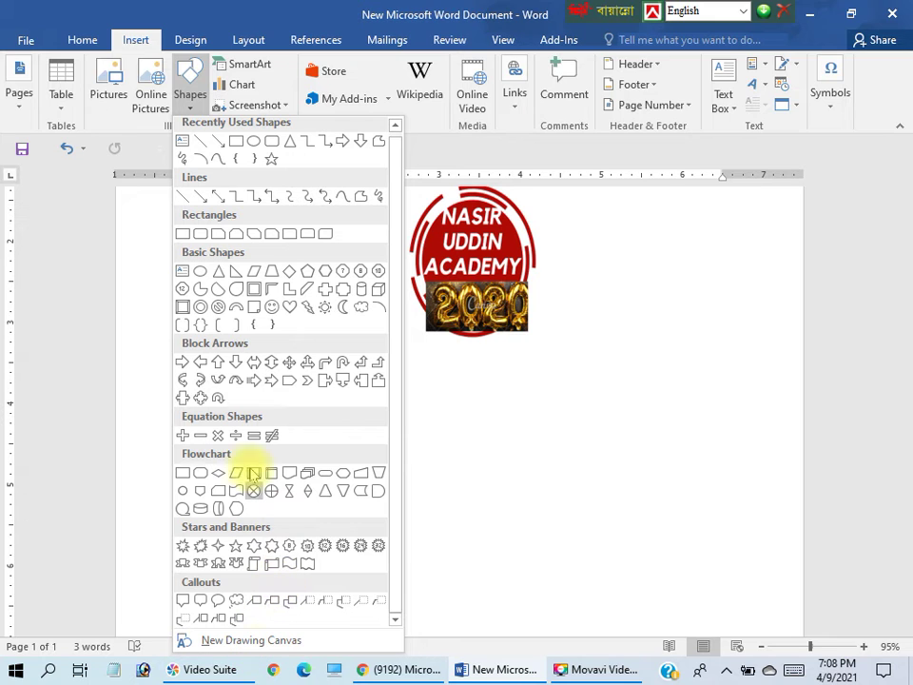
pyautogui.scroll(1, 255, 389)
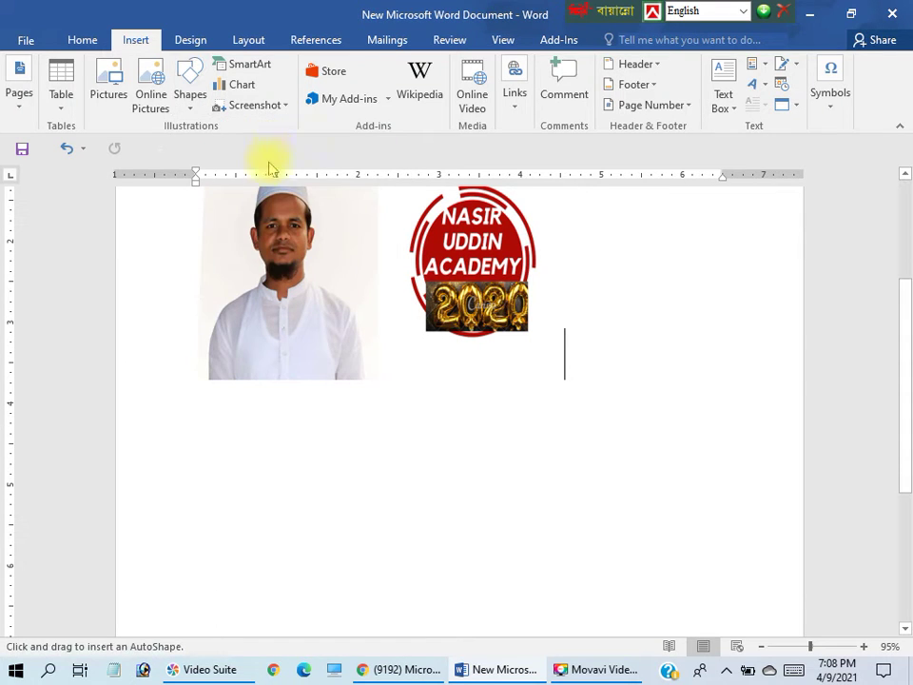
pyautogui.scroll(-2, 368, 347)
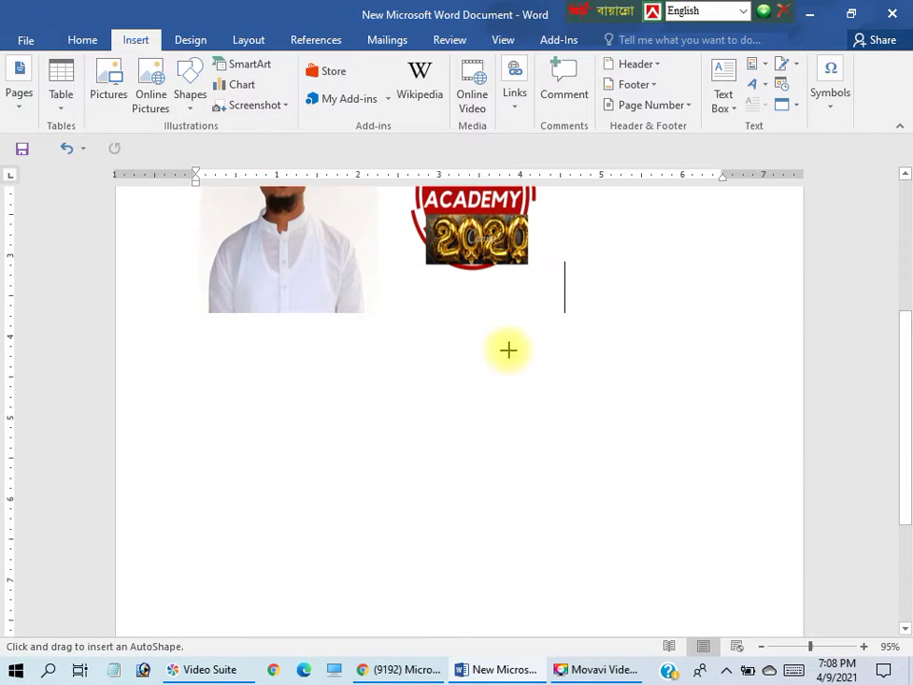
# Step: Draw a rounded rectangle below the logo and fill it green
pyautogui.moveTo(494, 339)
pyautogui.mouseDown()
pyautogui.moveTo(708, 430)
pyautogui.moveTo(710, 443)
pyautogui.mouseUp()
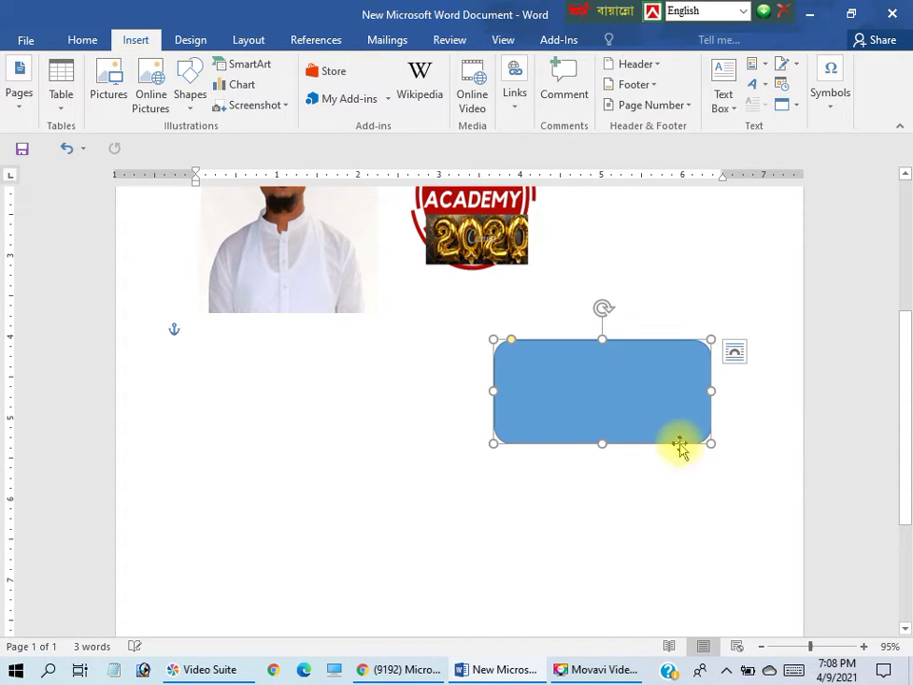
pyautogui.rightClick(598, 397)
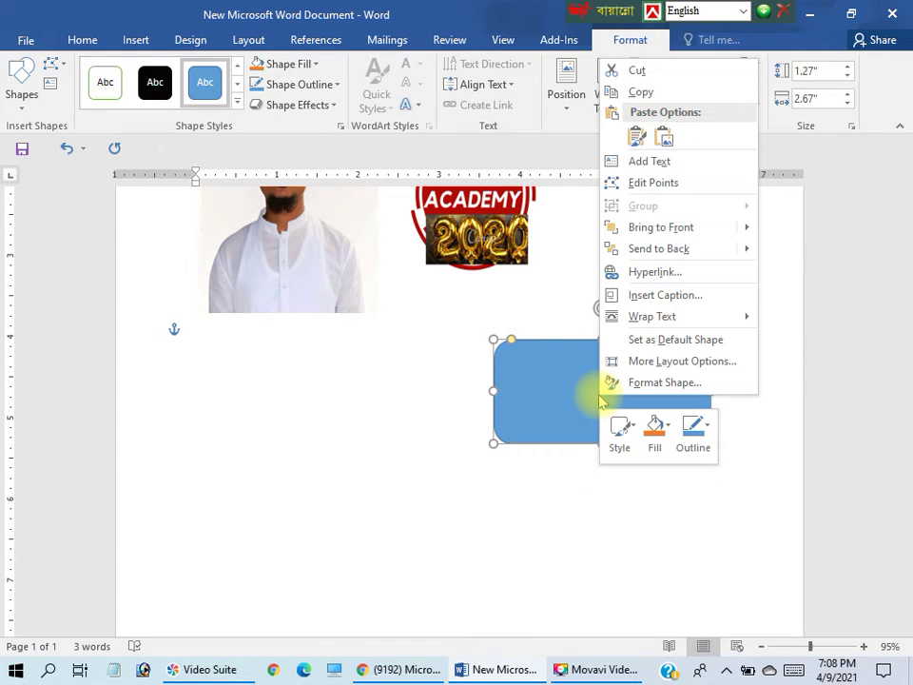
pyautogui.click(659, 434)
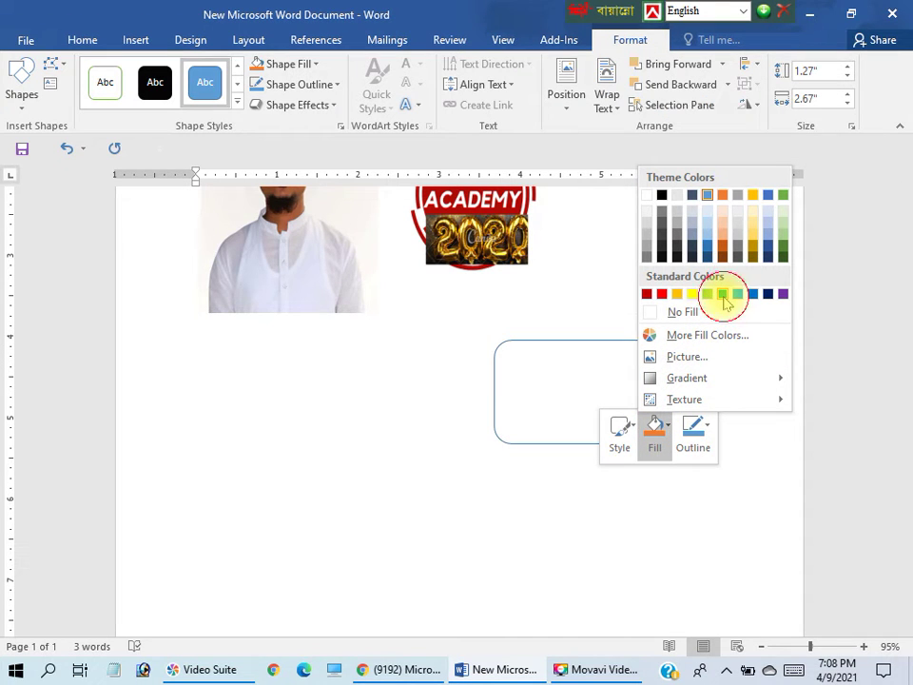
pyautogui.click(722, 295)
pyautogui.click(647, 473)
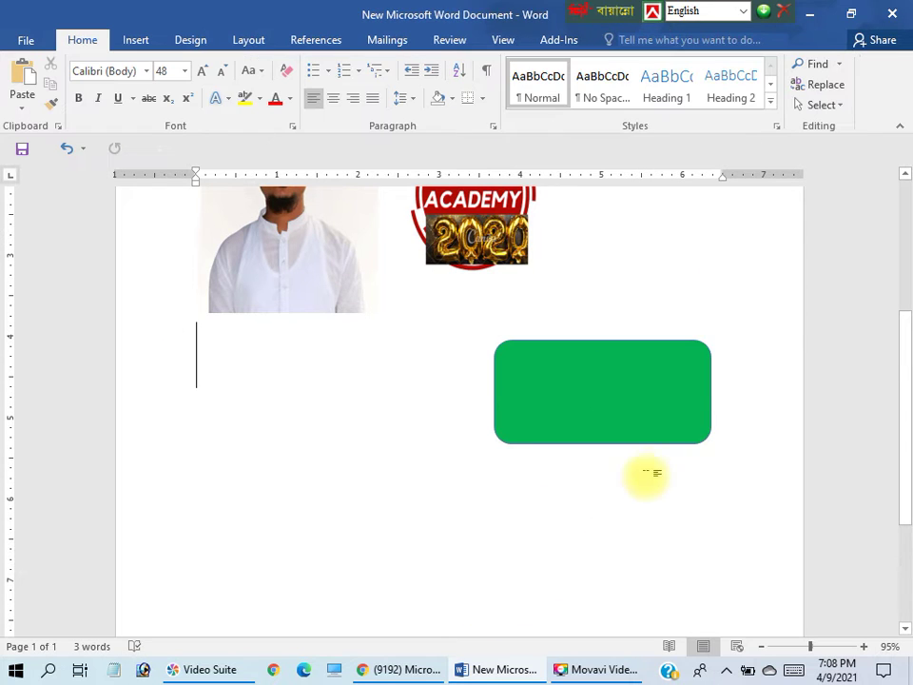
# Step: Enlarge the green rectangle to about 1.71" by 2.81"
pyautogui.click(661, 435)
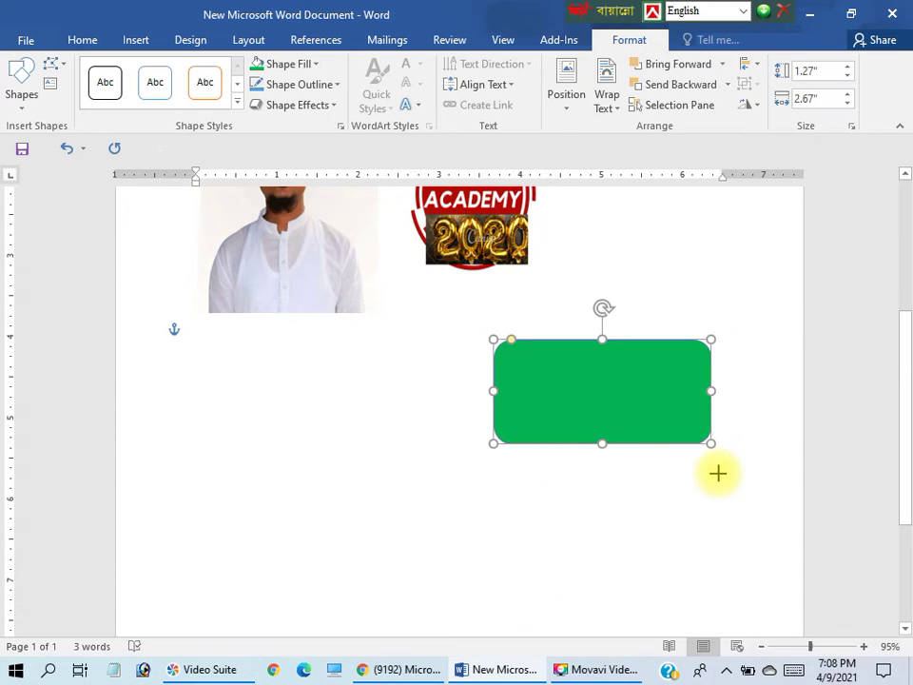
pyautogui.moveTo(708, 442); pyautogui.dragTo(722, 478)
pyautogui.scroll(1, 506, 446)
pyautogui.scroll(1, 506, 447)
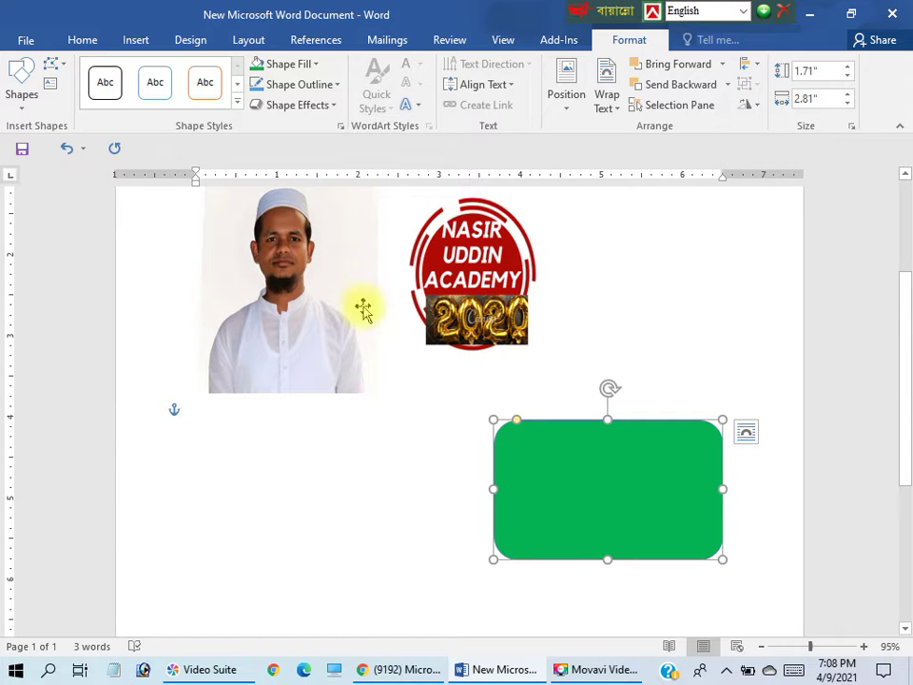
pyautogui.click(136, 41)
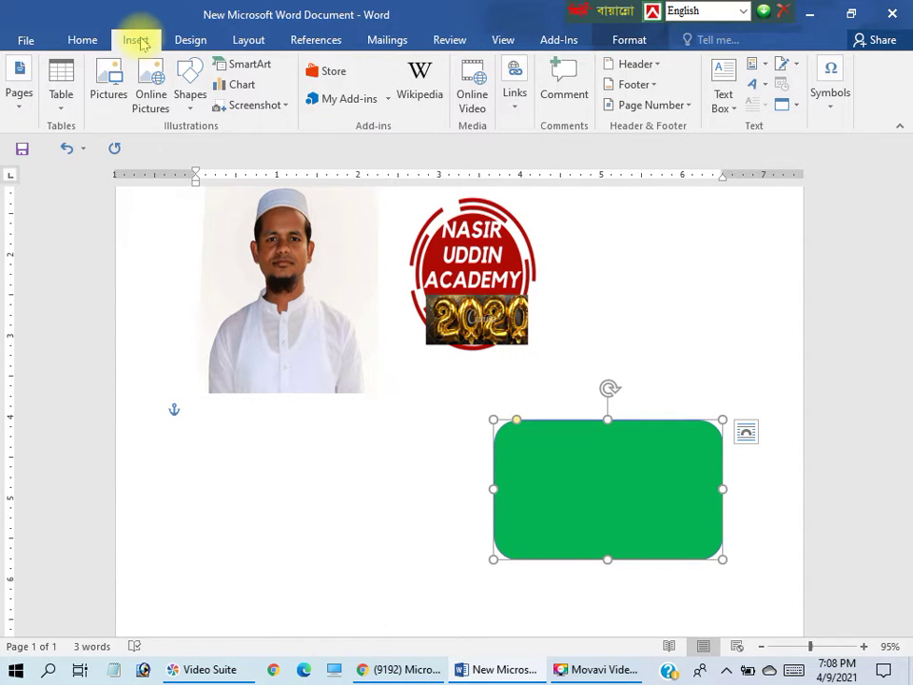
pyautogui.click(193, 110)
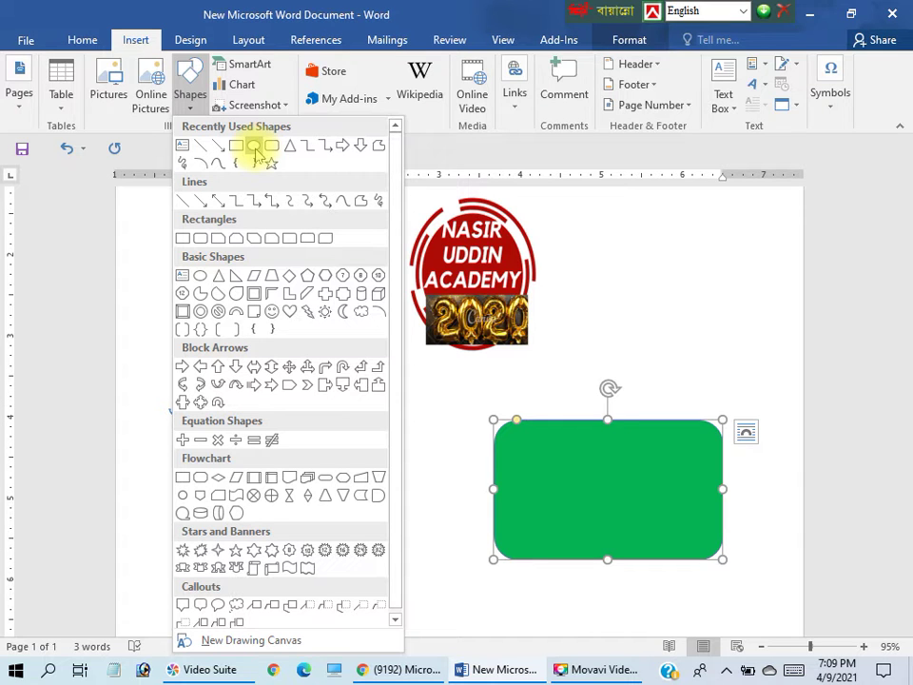
# Step: Draw a 1.29" by 1.13" oval over the centre of the green rectangle
pyautogui.click(255, 149)
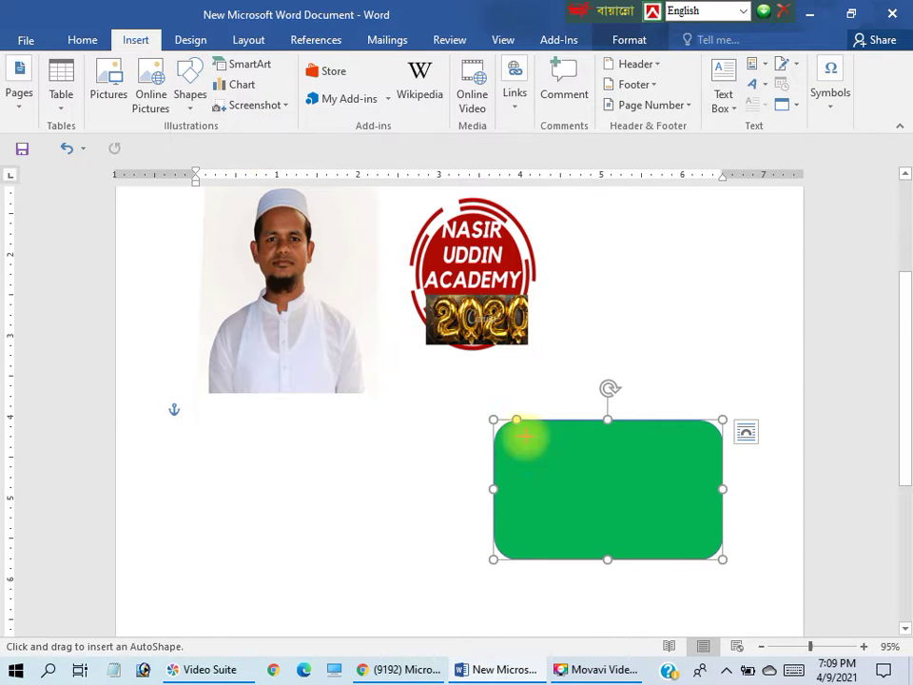
pyautogui.moveTo(596, 448); pyautogui.dragTo(678, 550)
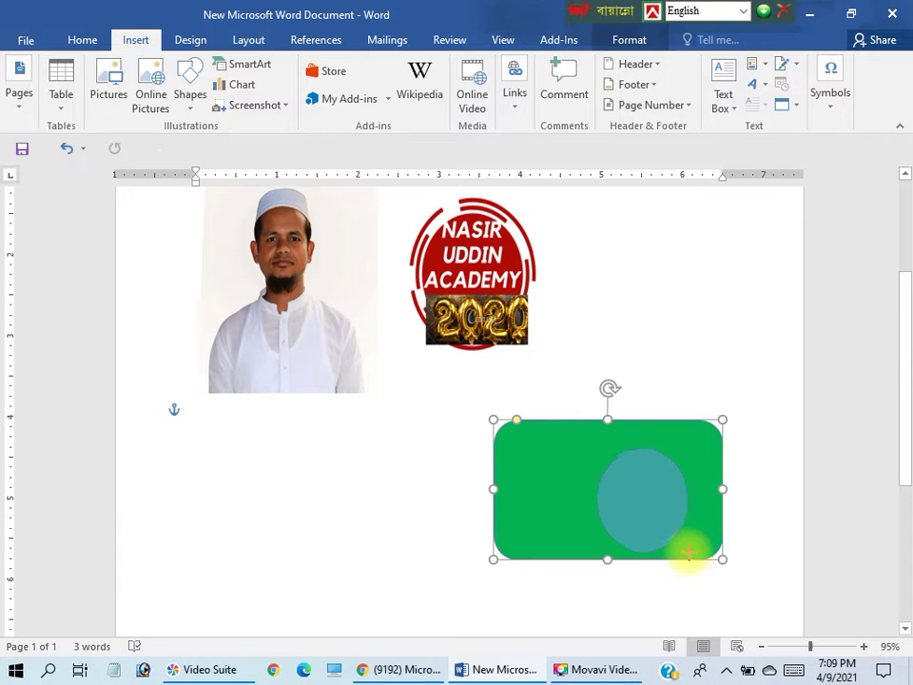
pyautogui.moveTo(689, 552); pyautogui.dragTo(686, 552)
pyautogui.moveTo(656, 510); pyautogui.dragTo(636, 491)
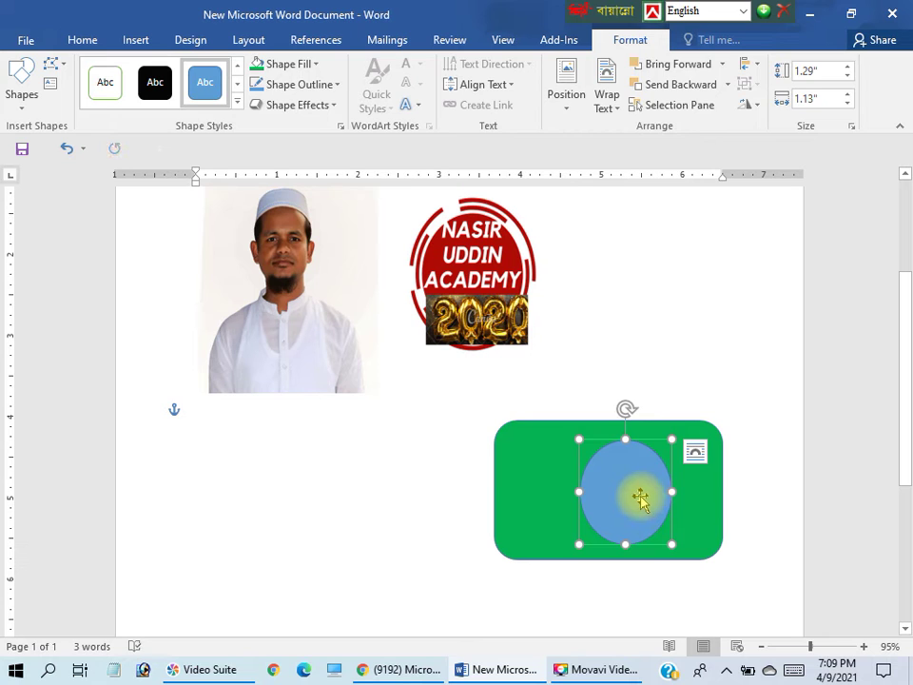
# Step: Fill the oval red and nudge it into place on the flag
pyautogui.rightClick(640, 499)
pyautogui.click(693, 533)
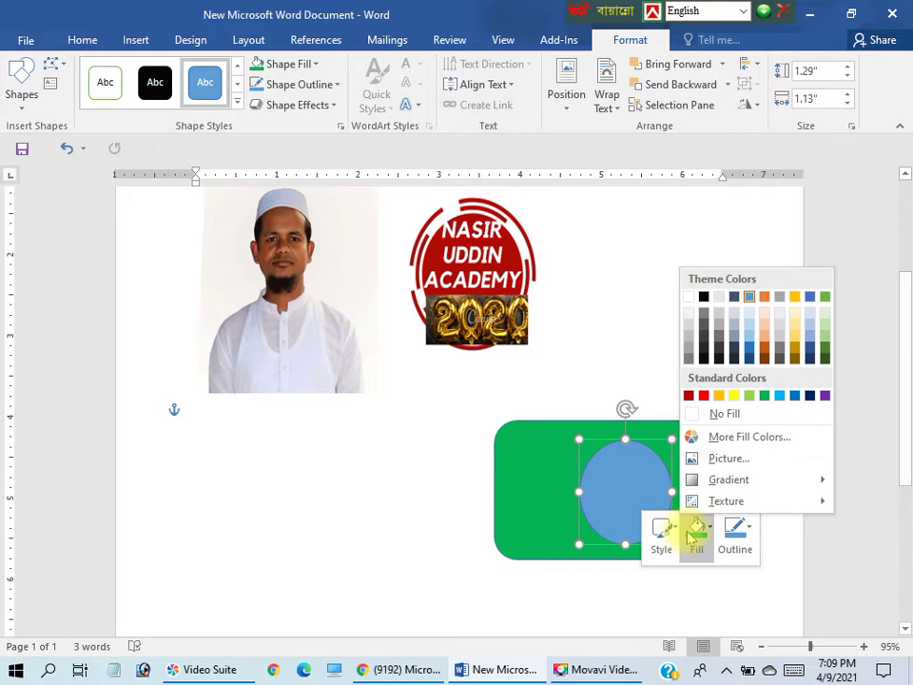
pyautogui.click(704, 394)
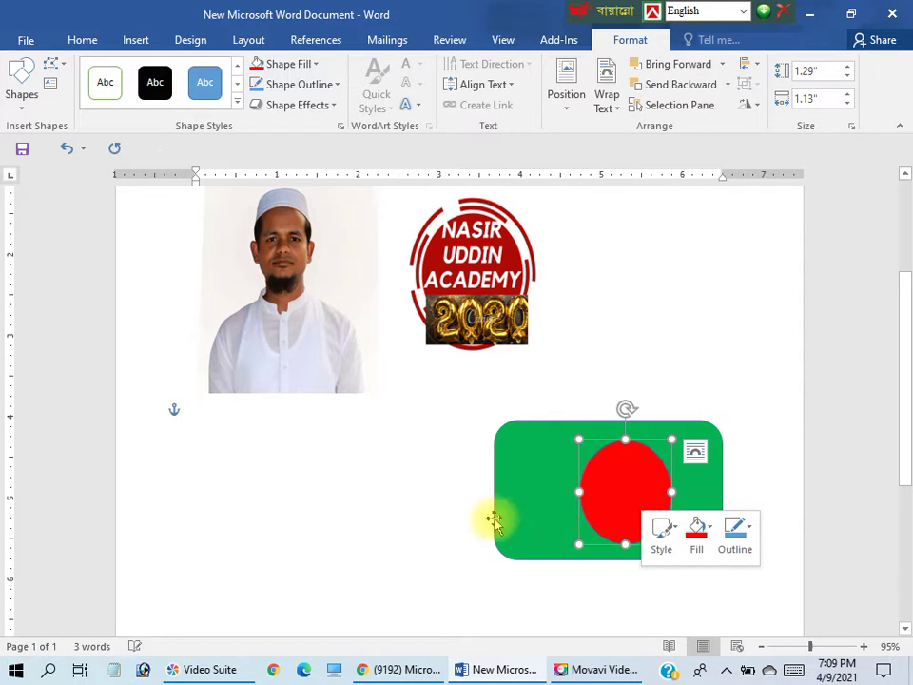
pyautogui.click(417, 524)
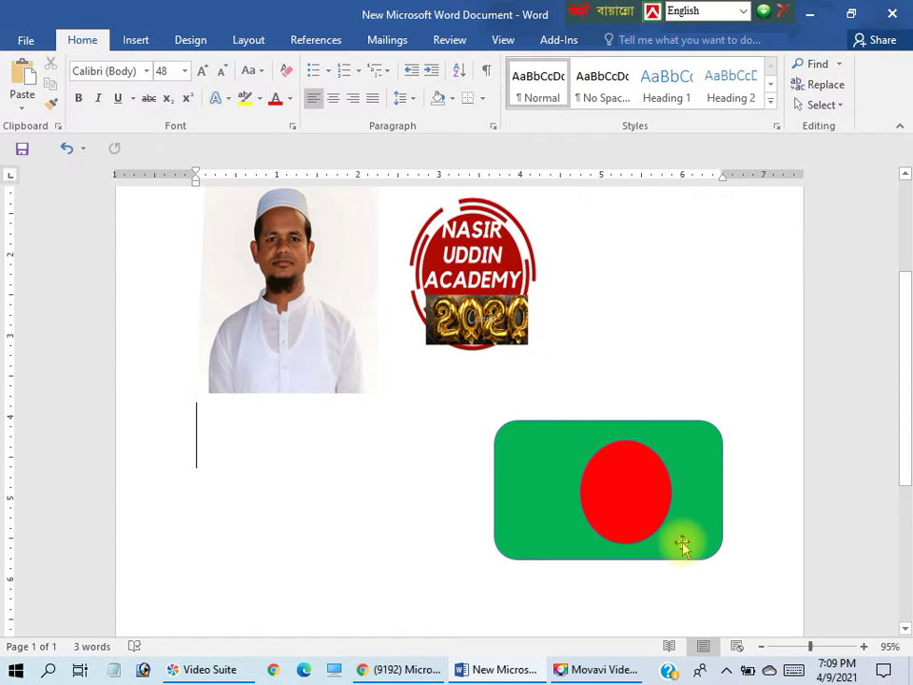
pyautogui.scroll(-1, 682, 547)
pyautogui.click(636, 490)
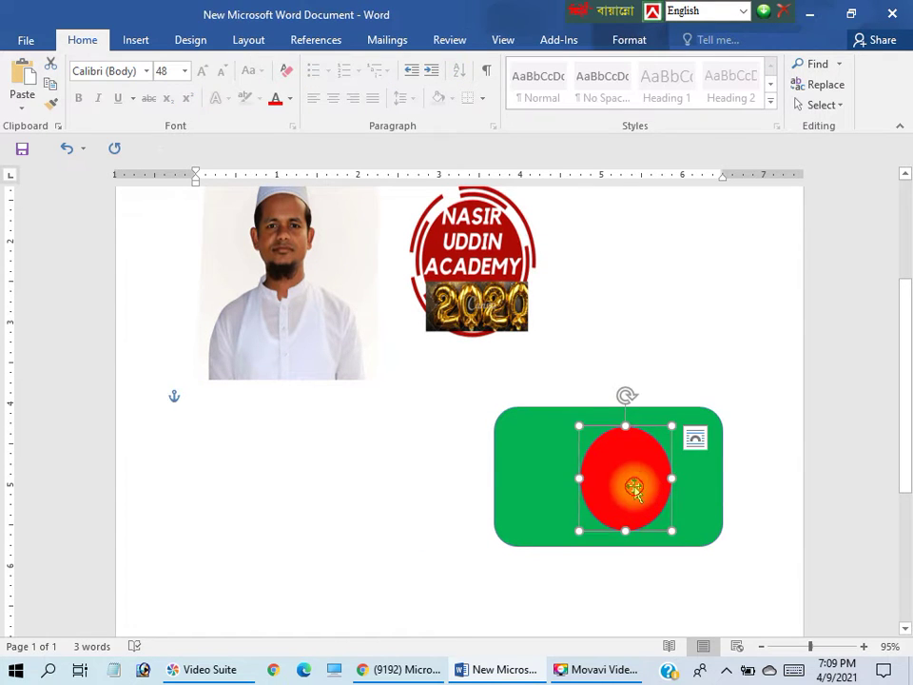
pyautogui.moveTo(634, 480); pyautogui.dragTo(634, 479)
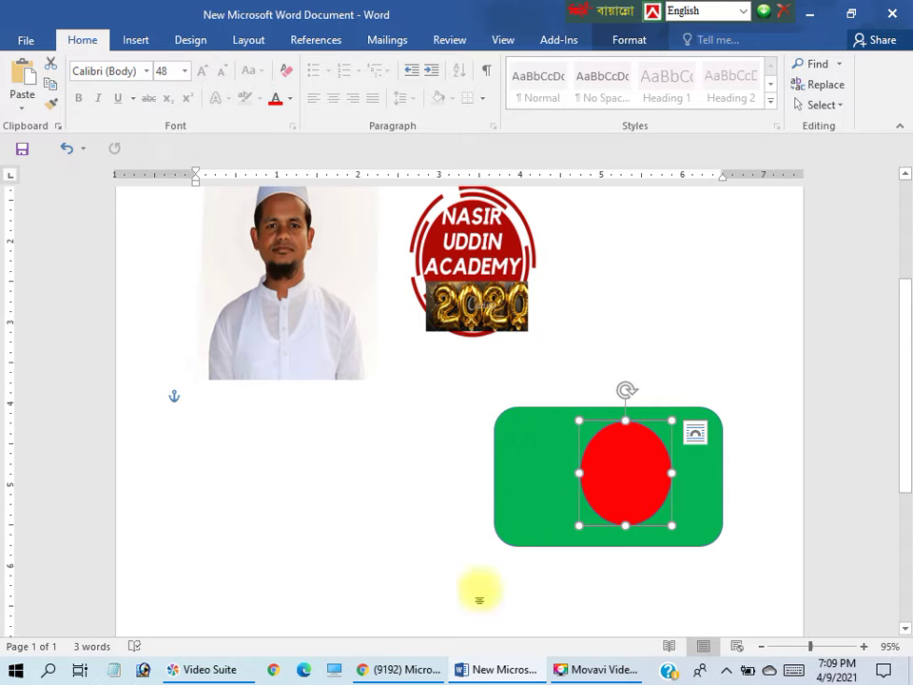
# Step: Draw a tall Can shape, 4.98" by 0.22", along the flag's left edge as a pole
pyautogui.click(135, 46)
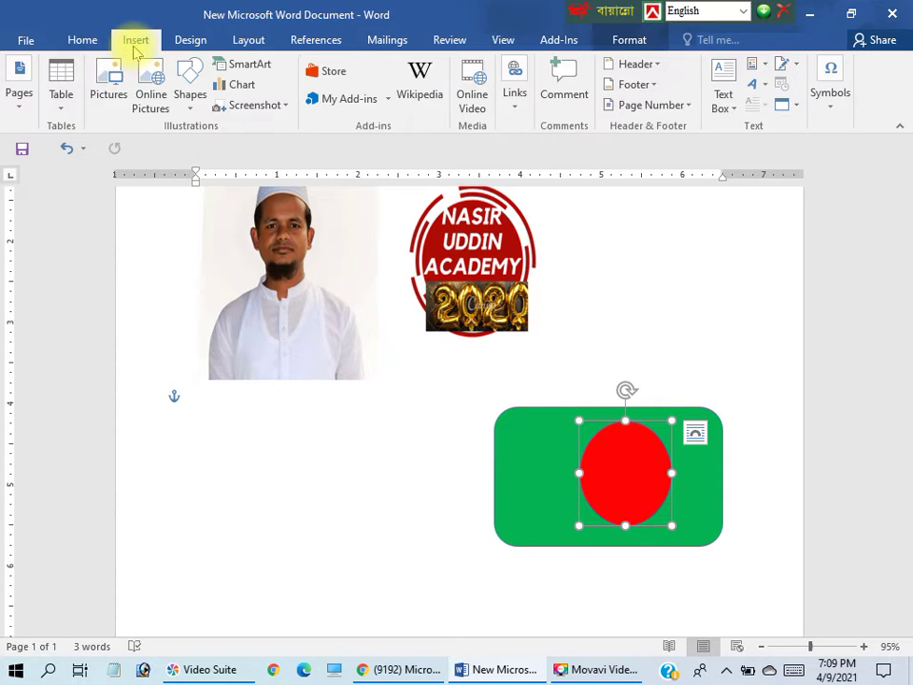
pyautogui.click(194, 110)
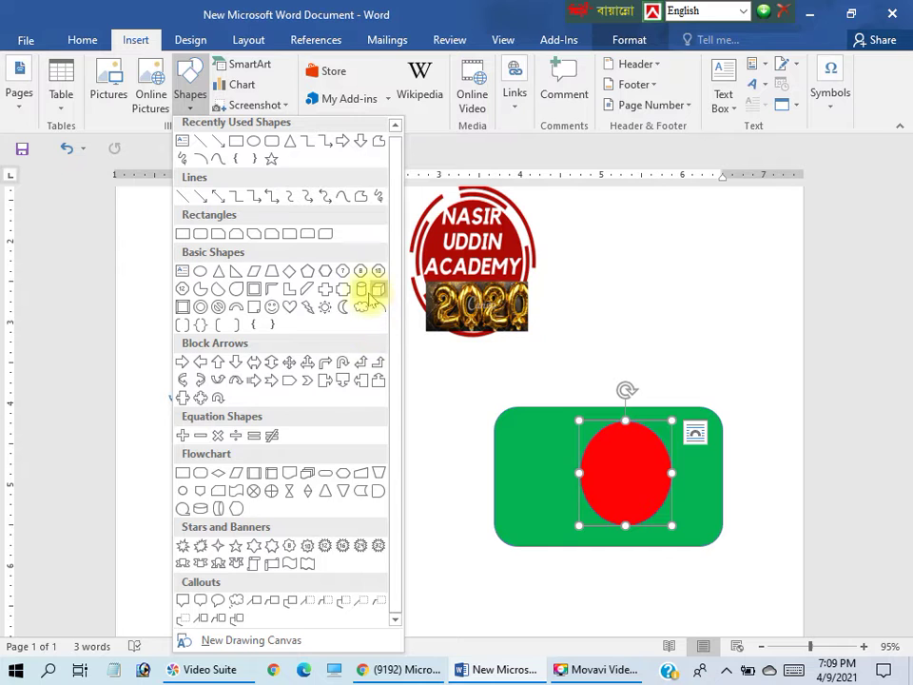
pyautogui.click(369, 300)
pyautogui.scroll(-2, 494, 419)
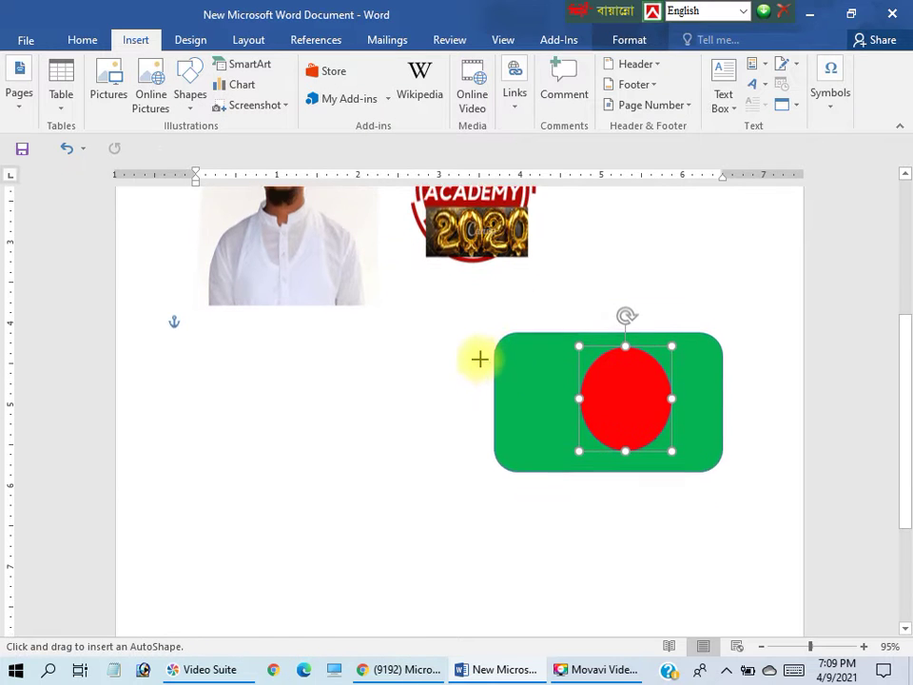
pyautogui.scroll(-1, 479, 359)
pyautogui.moveTo(480, 253); pyautogui.dragTo(497, 587)
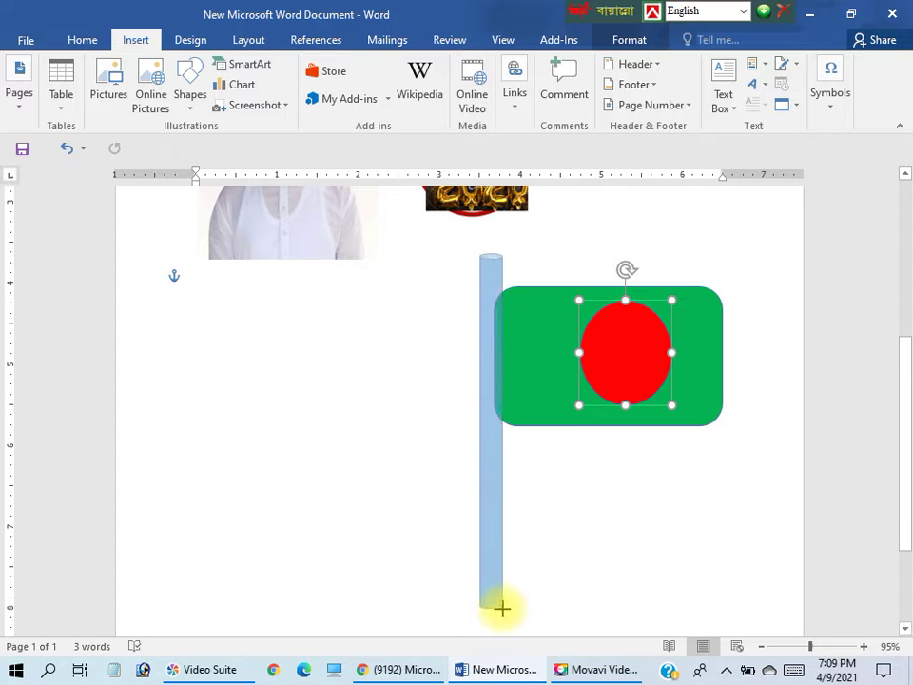
pyautogui.moveTo(497, 587); pyautogui.dragTo(496, 645)
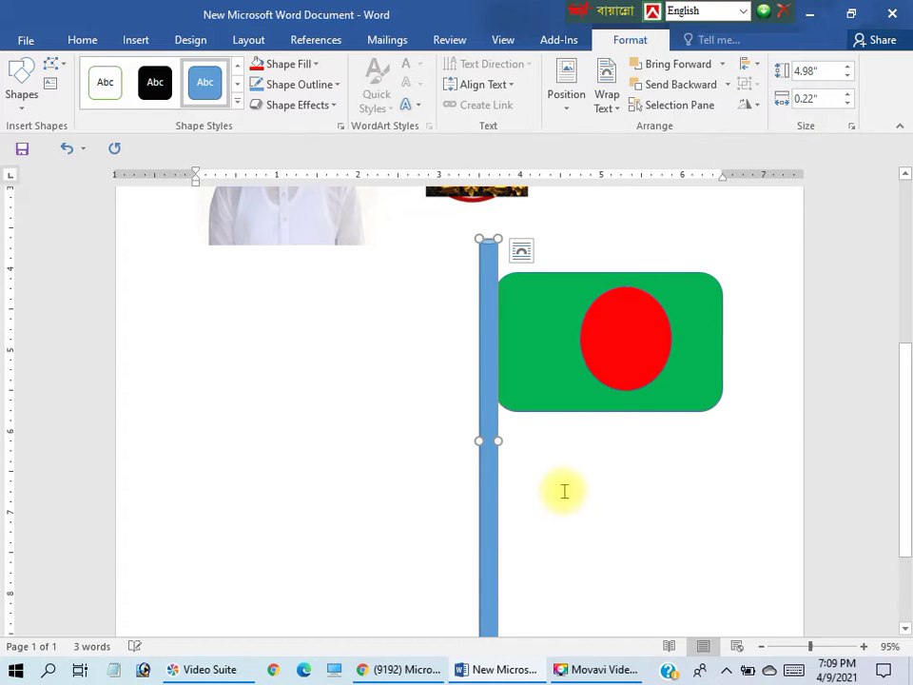
pyautogui.scroll(1, 544, 453)
pyautogui.scroll(-2, 502, 361)
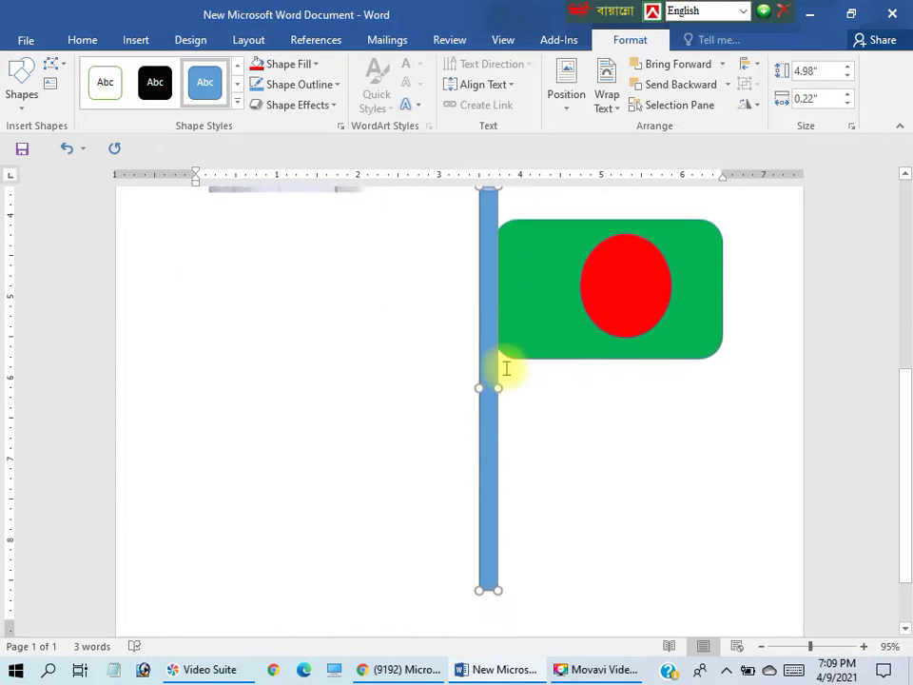
pyautogui.scroll(1, 486, 371)
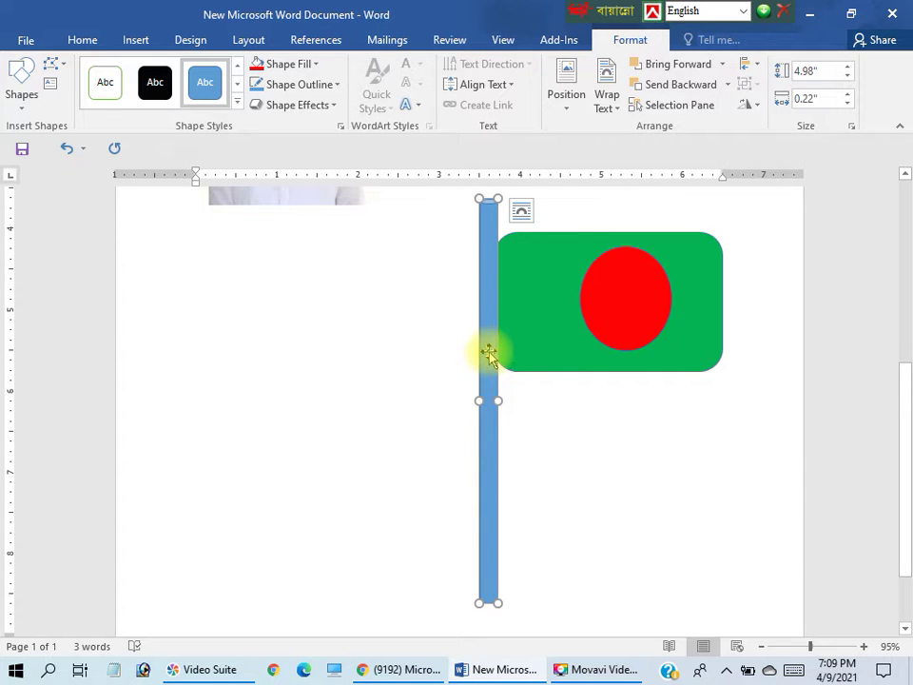
# Step: Fill the flagpole black
pyautogui.rightClick(488, 351)
pyautogui.click(544, 388)
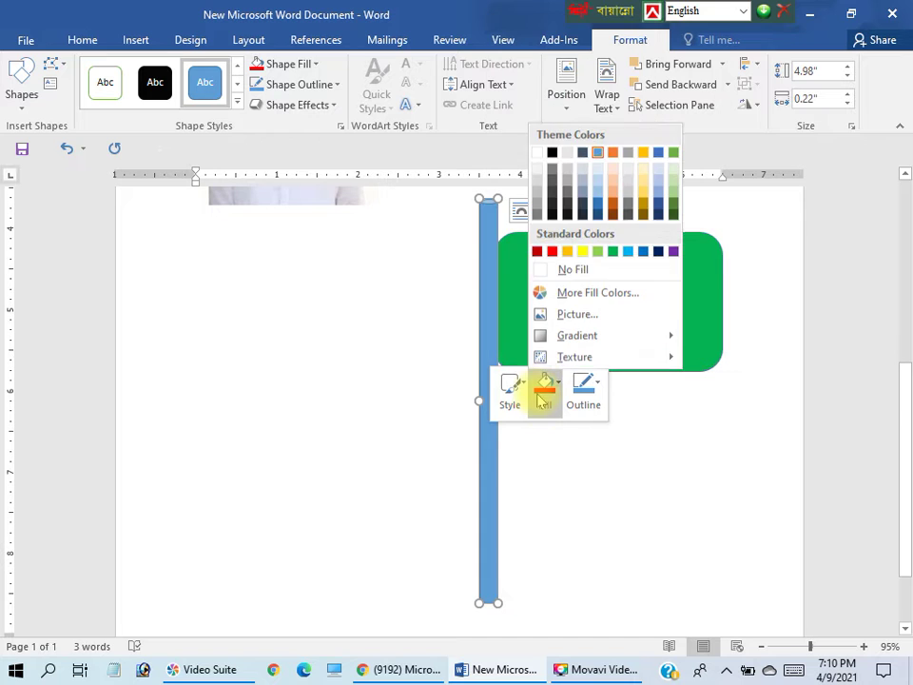
pyautogui.click(556, 210)
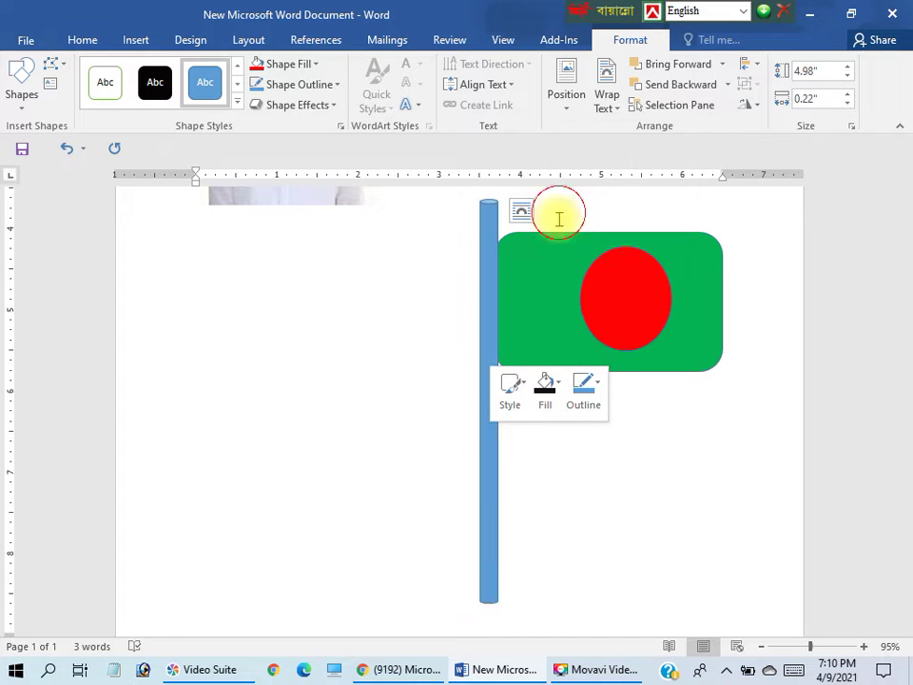
pyautogui.click(624, 499)
pyautogui.scroll(-1, 549, 400)
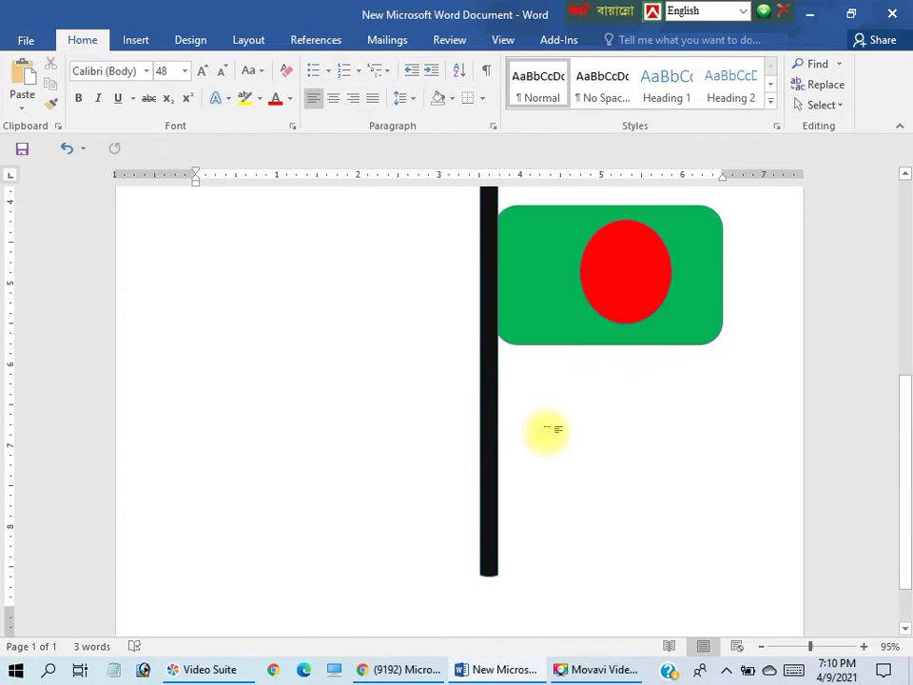
pyautogui.scroll(1, 550, 425)
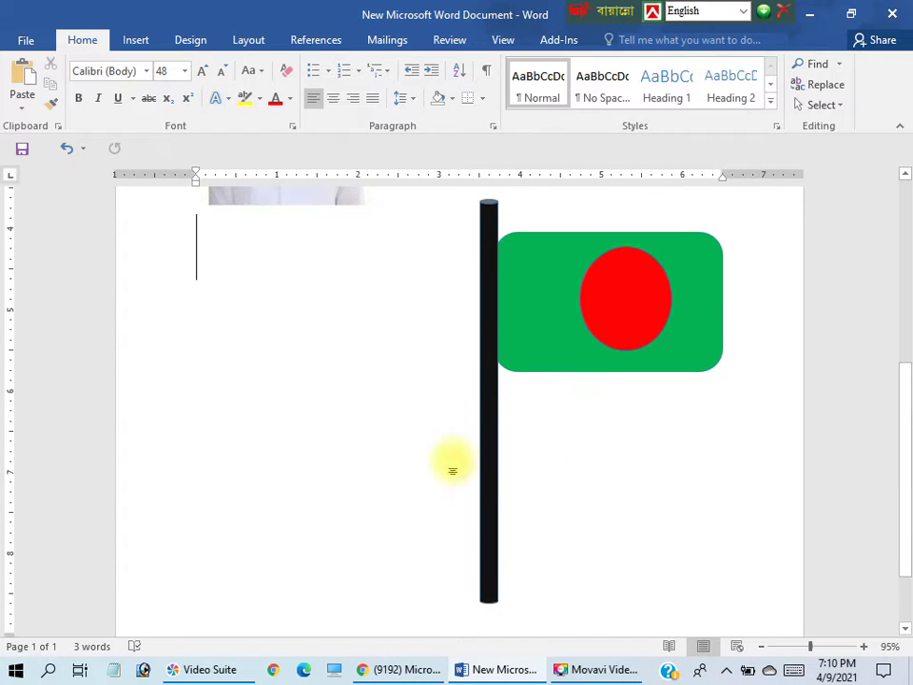
# Step: Draw a 0.82" by 1.25" cylinder under the flagpole and nudge it against the pole's foot
pyautogui.click(138, 42)
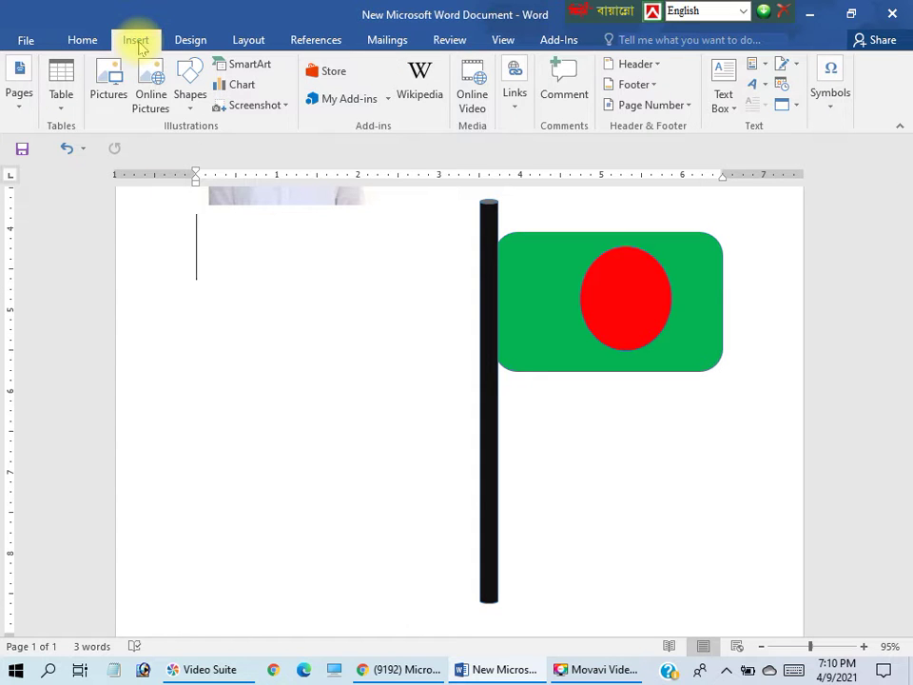
pyautogui.click(192, 103)
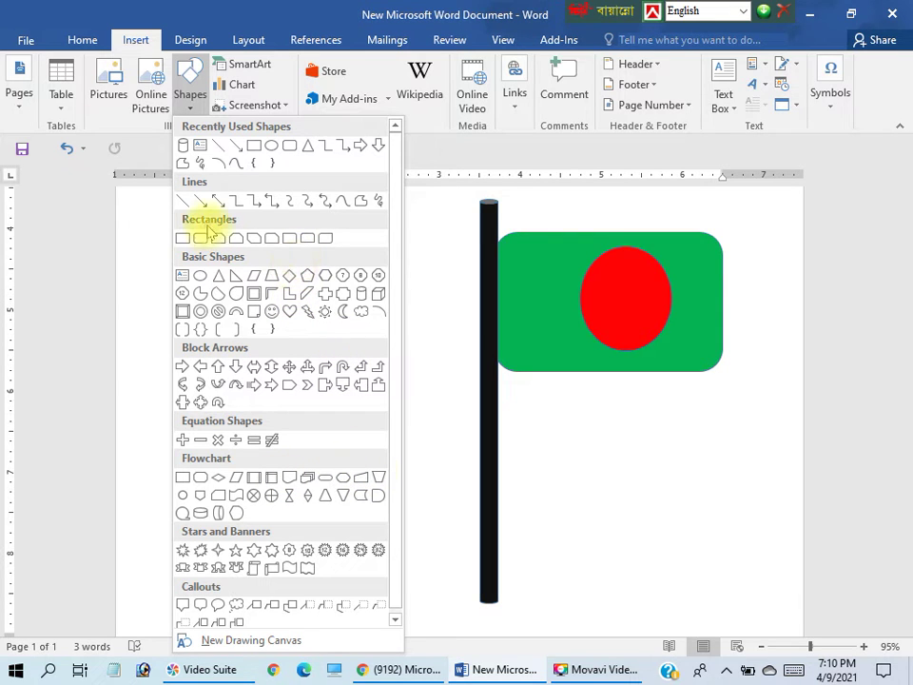
pyautogui.scroll(-1, 237, 256)
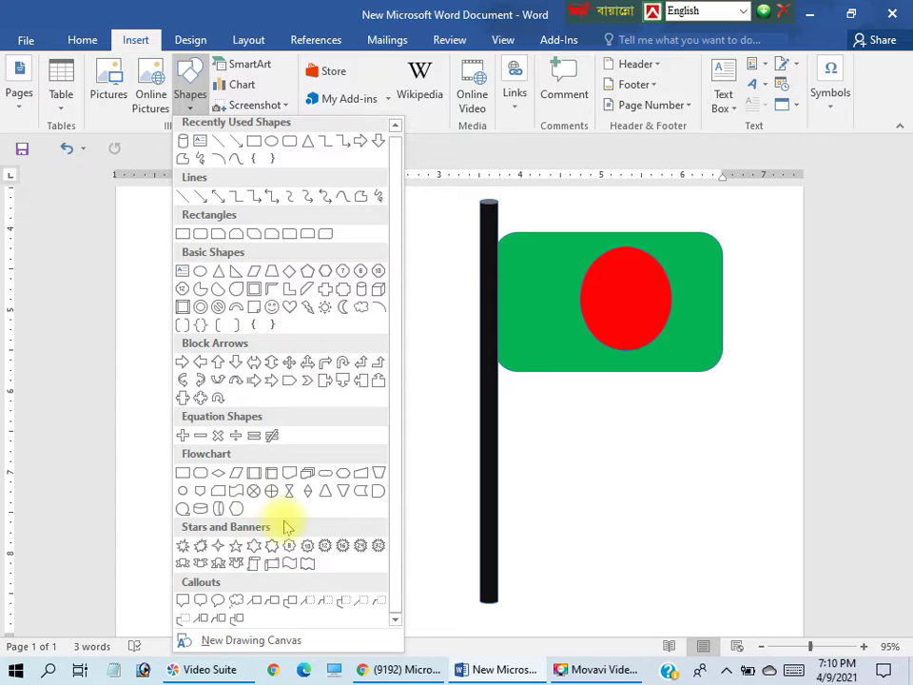
pyautogui.click(200, 510)
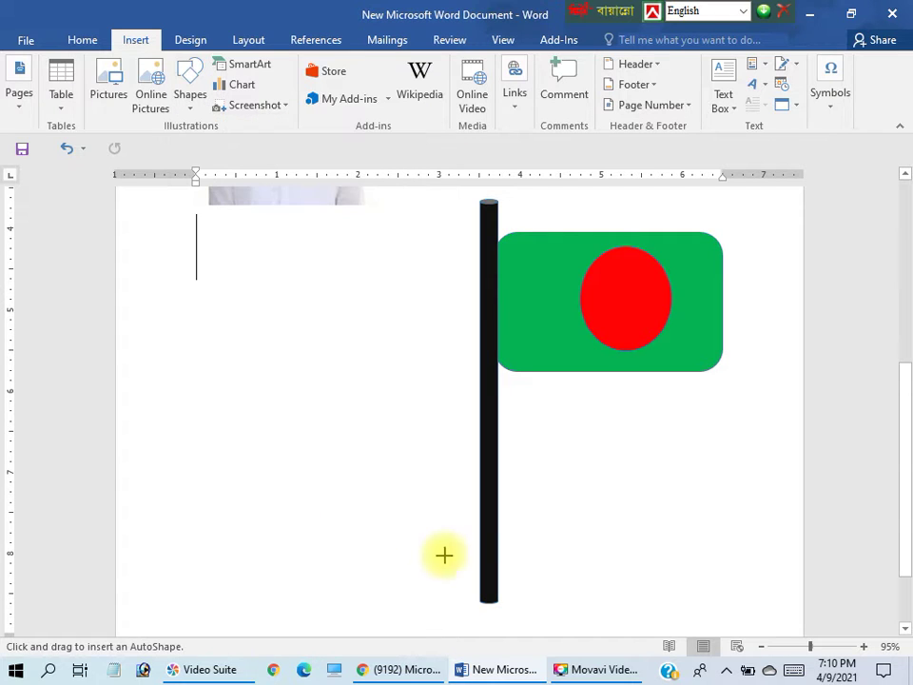
pyautogui.moveTo(444, 589); pyautogui.dragTo(546, 628)
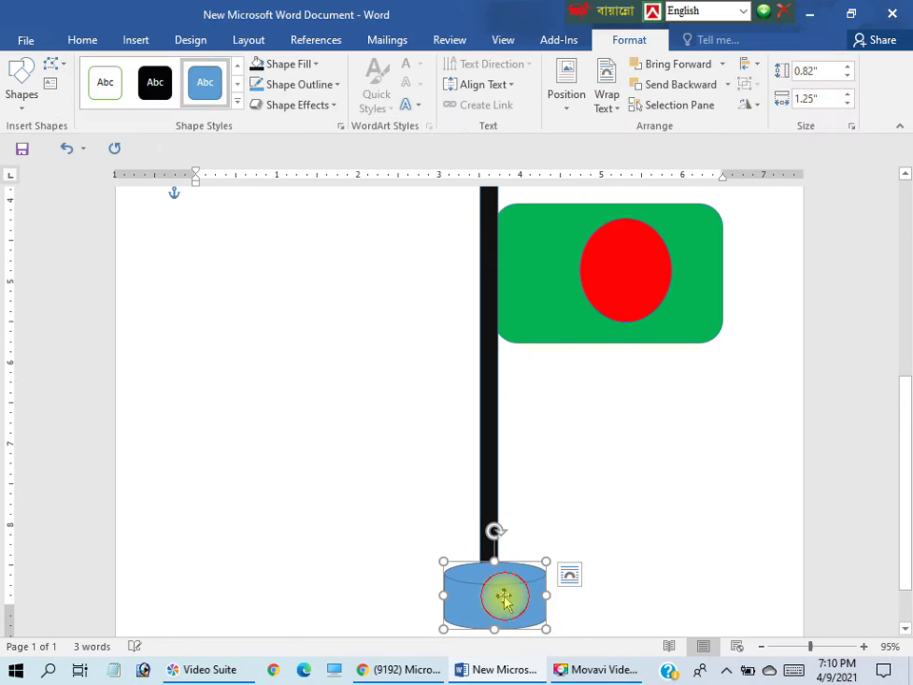
pyautogui.moveTo(504, 597); pyautogui.dragTo(505, 595)
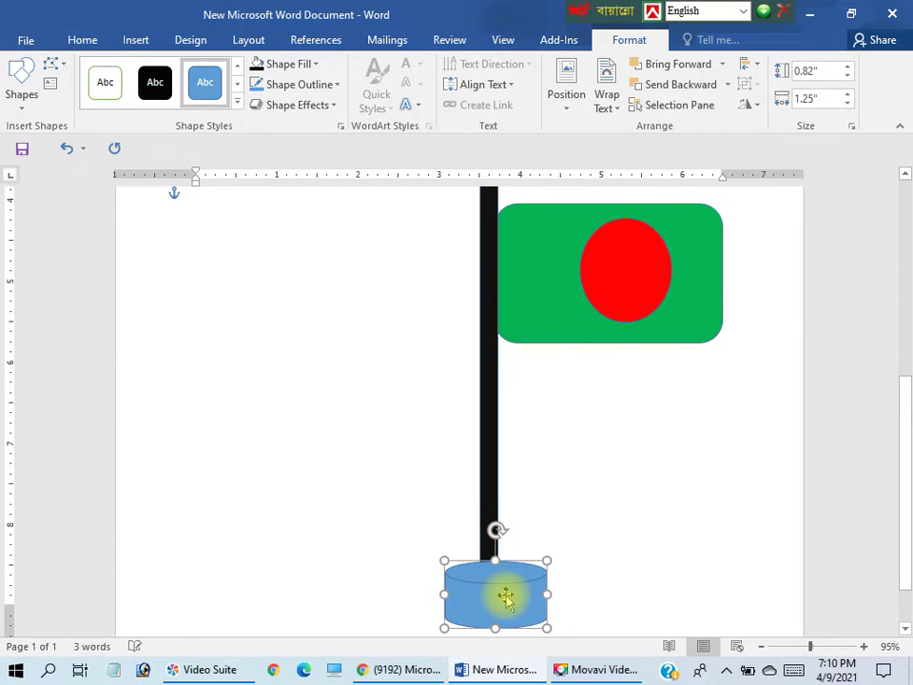
pyautogui.click(552, 585)
# Step: Fill the cylinder base purple
pyautogui.click(483, 617)
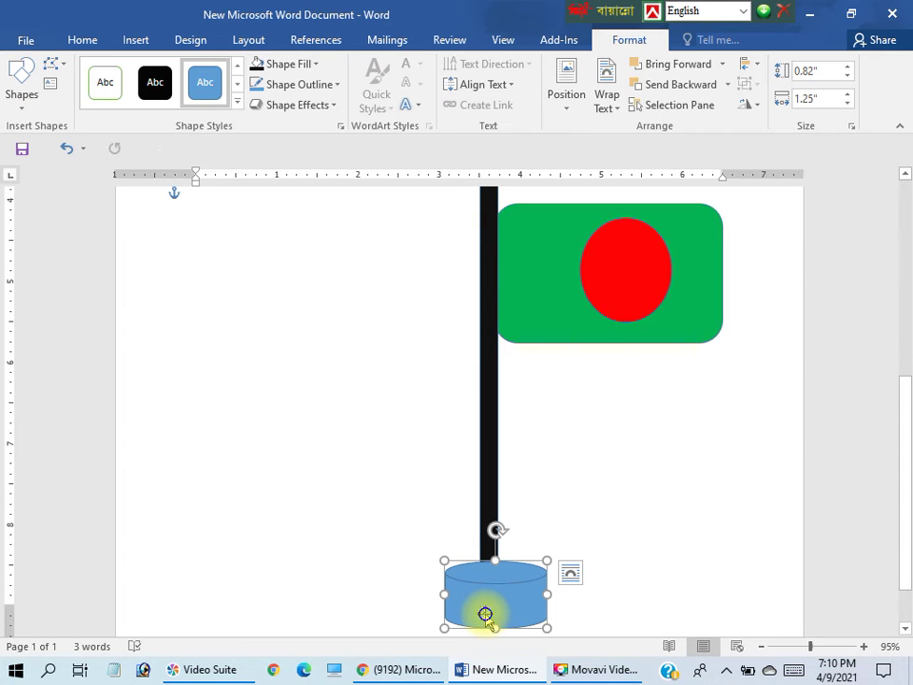
pyautogui.rightClick(485, 615)
pyautogui.click(500, 306)
pyautogui.click(537, 235)
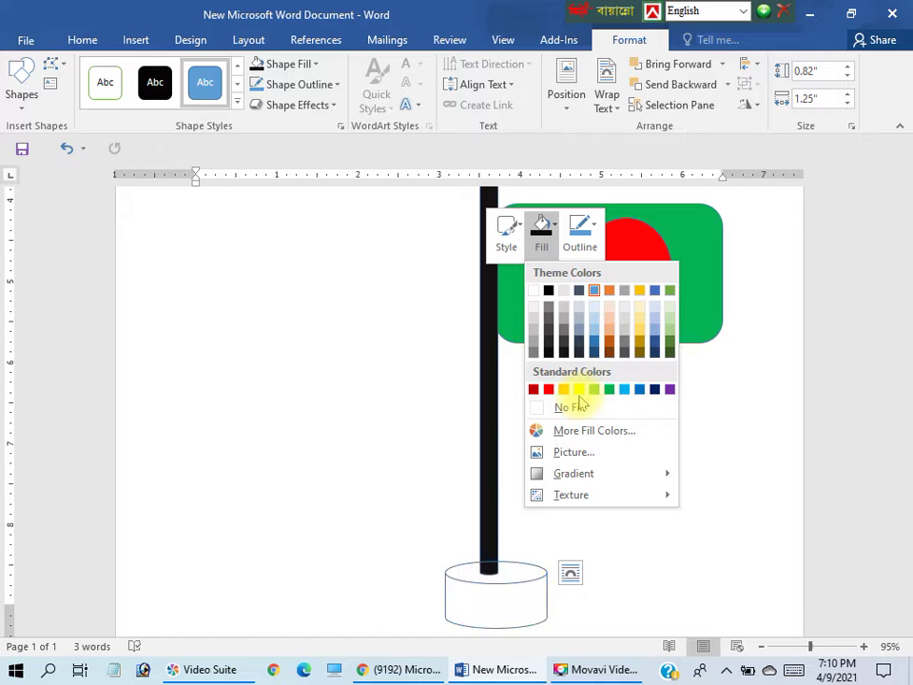
pyautogui.click(670, 390)
pyautogui.click(394, 383)
pyautogui.scroll(1, 387, 379)
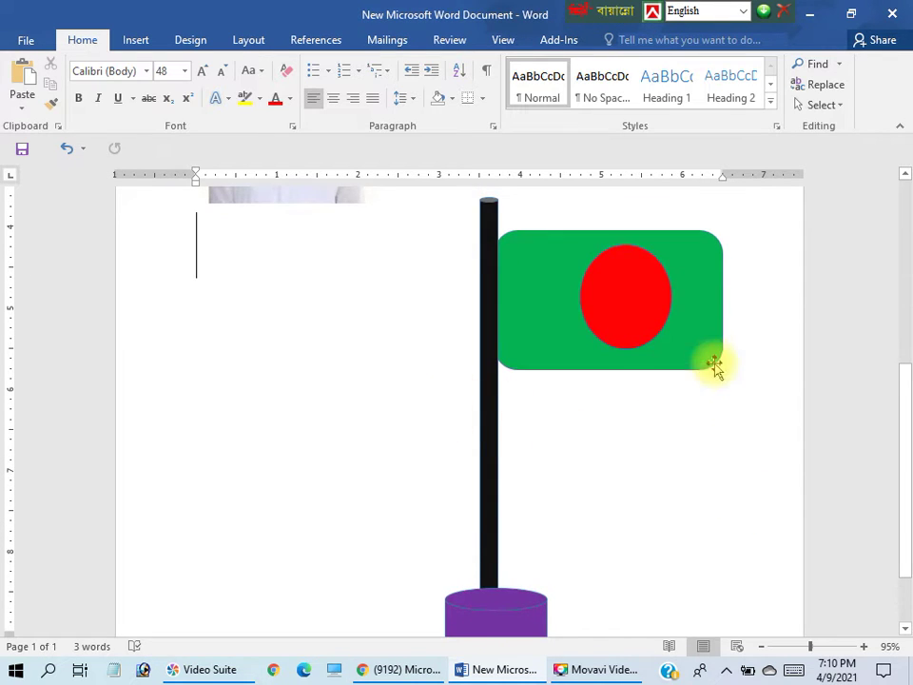
pyautogui.scroll(-1, 462, 338)
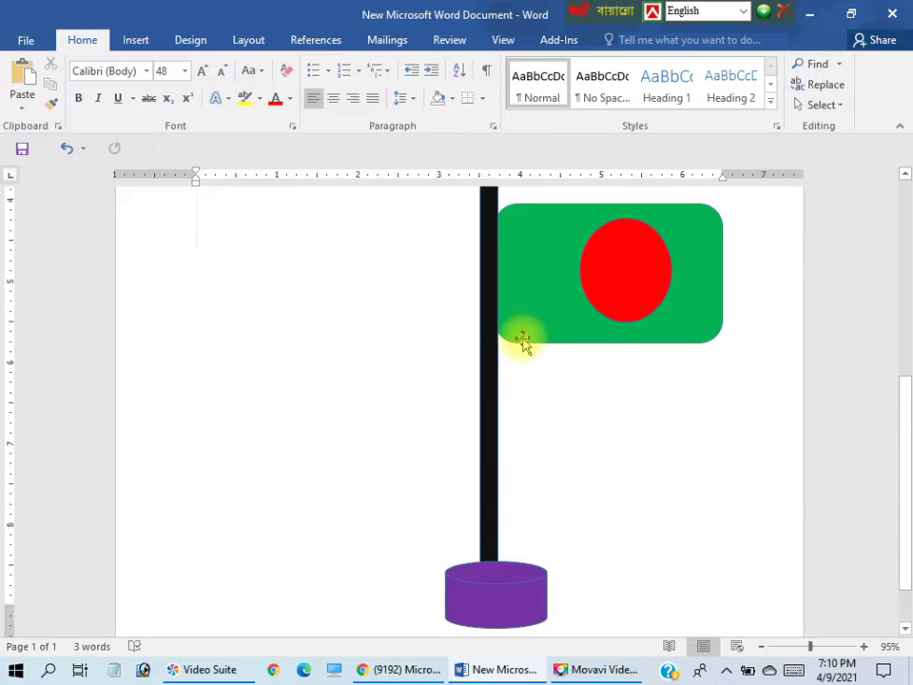
# Step: Draw a 2.24" by 1.93" six-point star left of the flagpole and fill it red
pyautogui.click(136, 40)
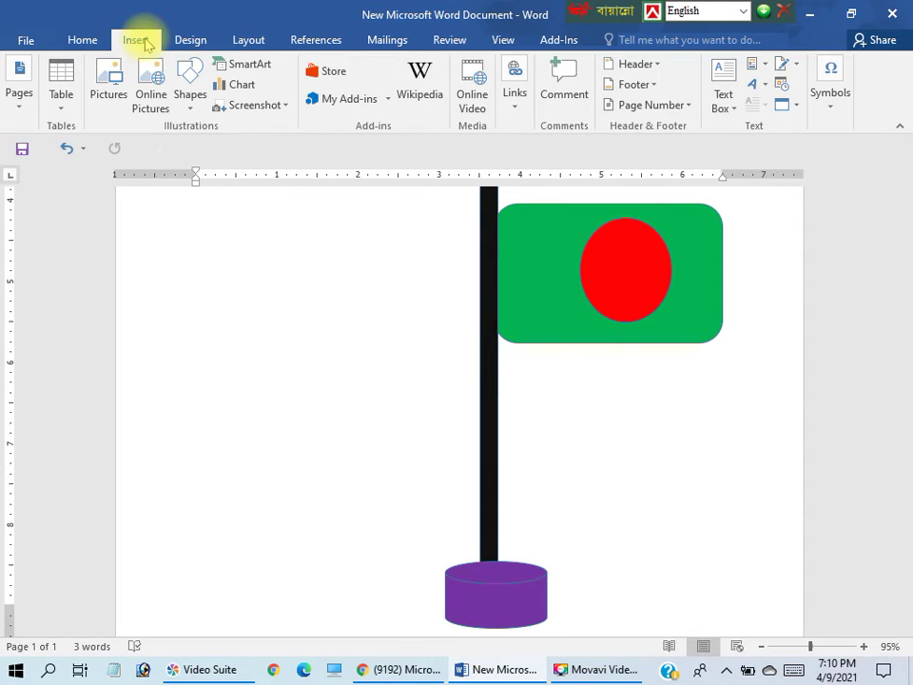
pyautogui.click(188, 109)
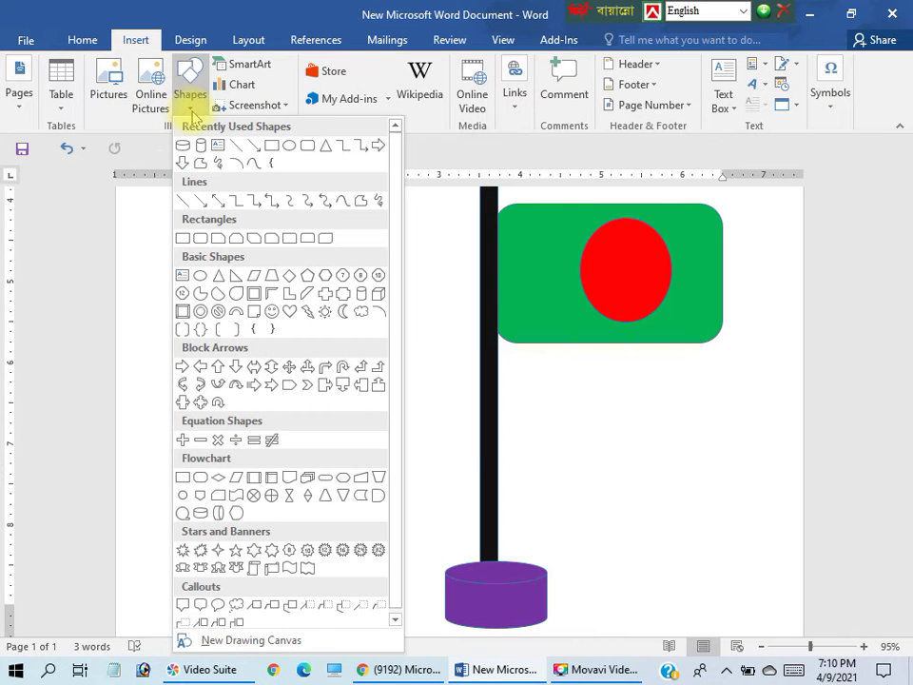
pyautogui.scroll(-1, 296, 260)
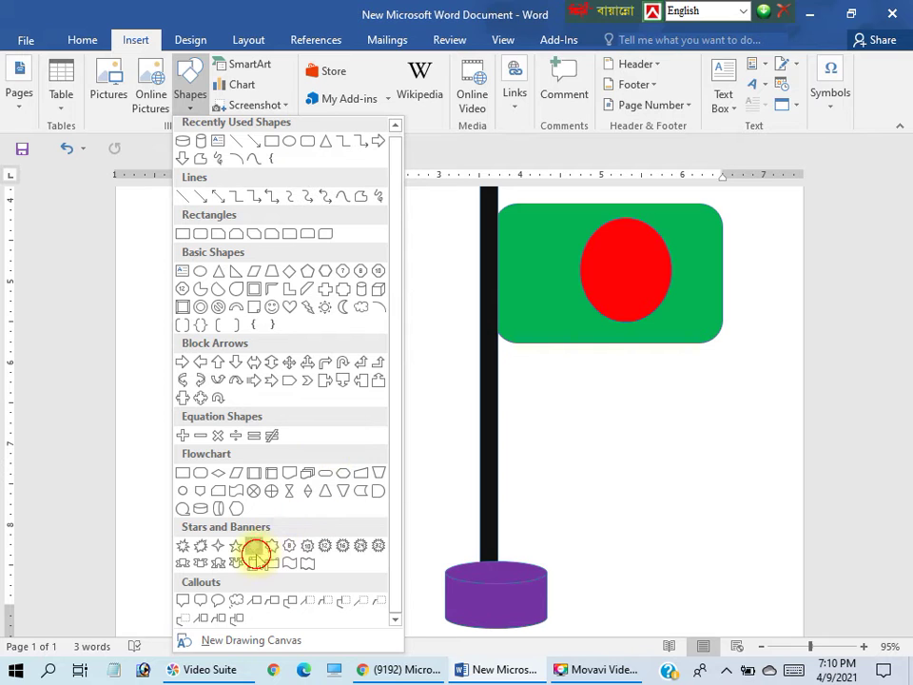
pyautogui.click(255, 553)
pyautogui.moveTo(189, 279); pyautogui.dragTo(346, 460)
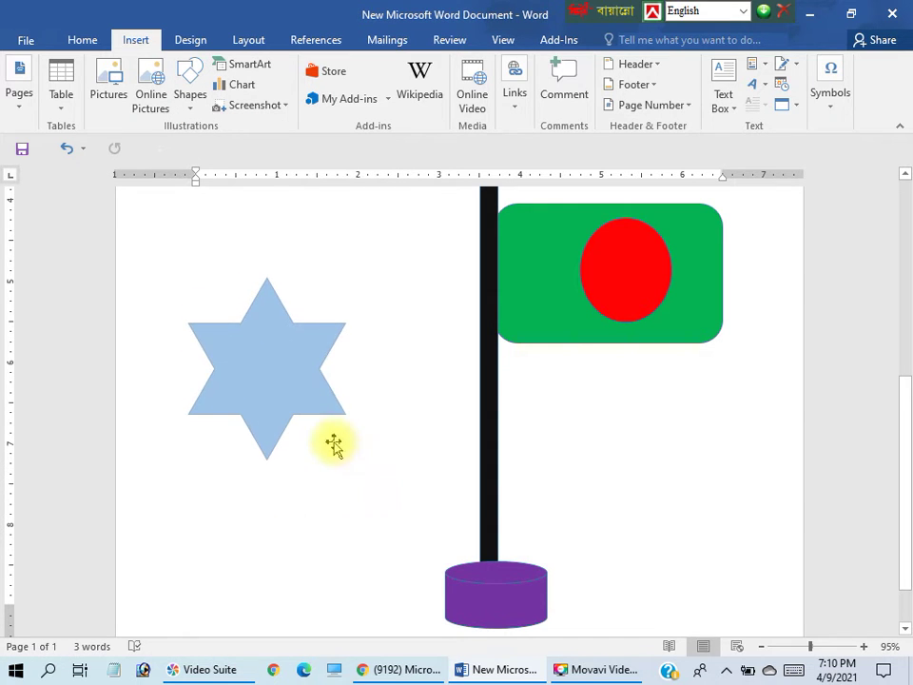
pyautogui.rightClick(273, 372)
pyautogui.click(333, 409)
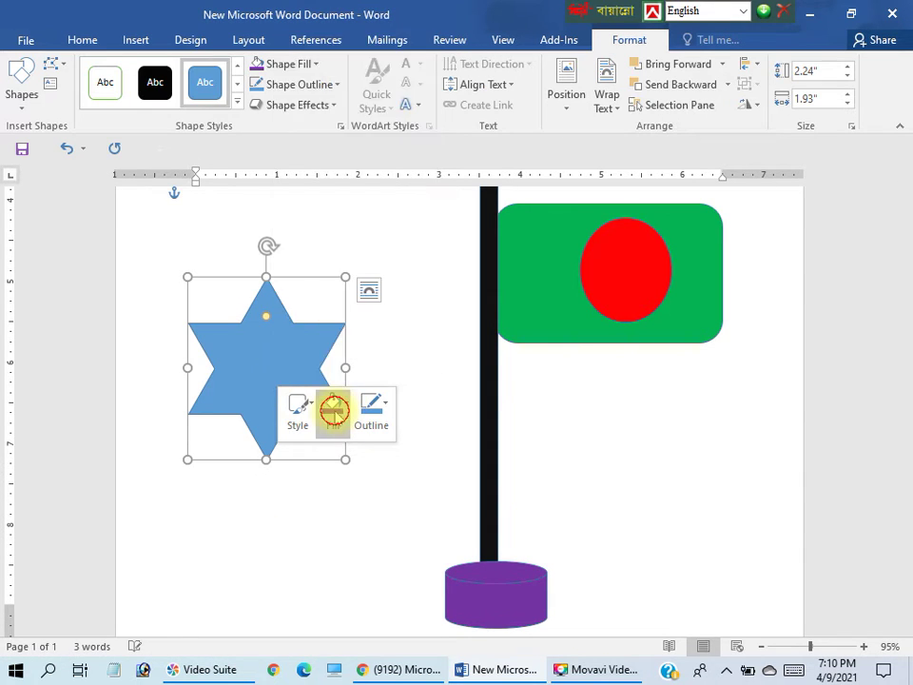
pyautogui.click(339, 269)
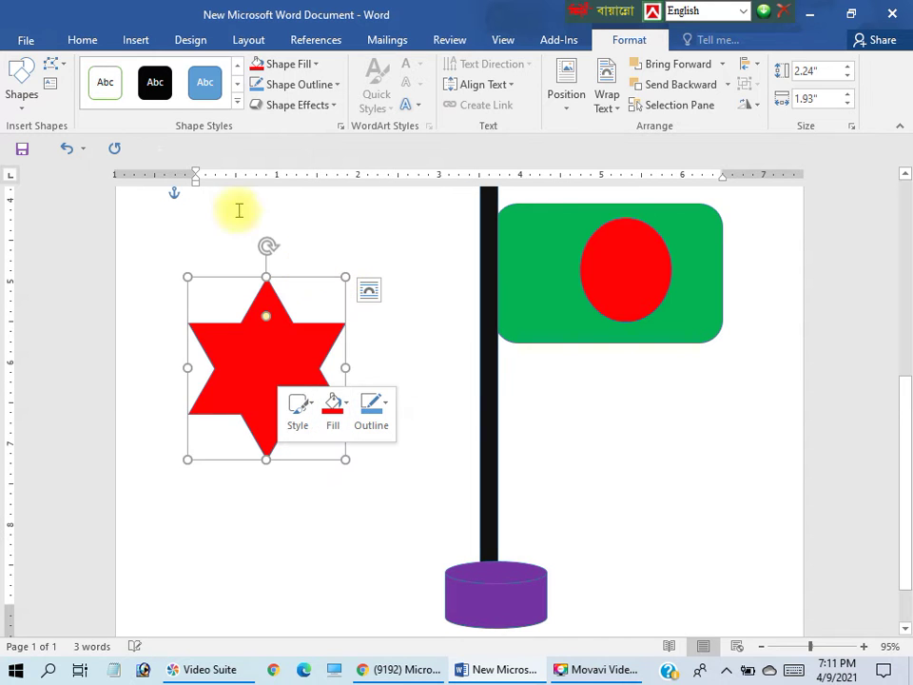
pyautogui.click(130, 41)
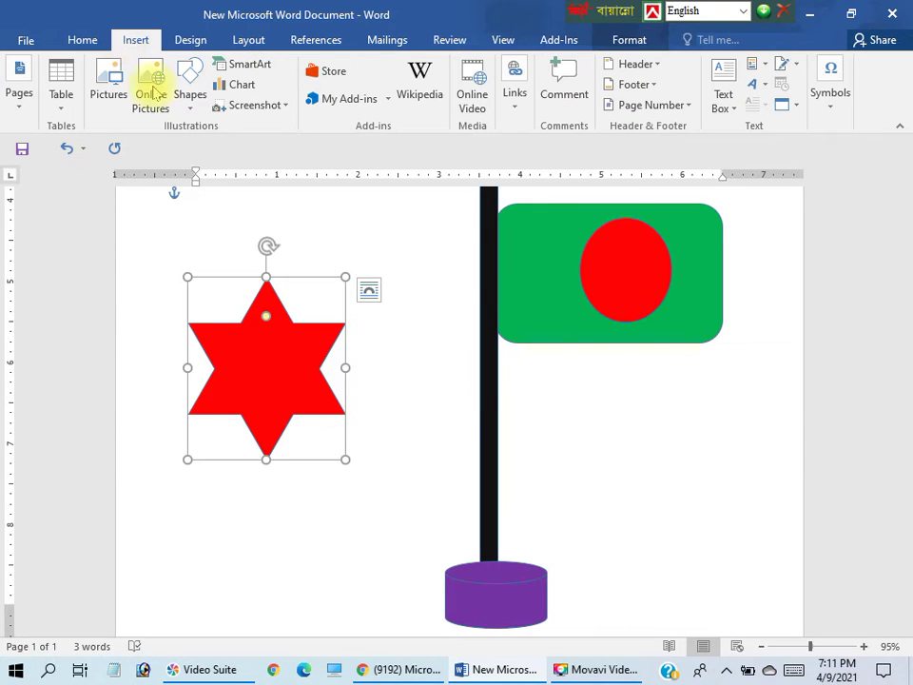
# Step: Draw an explosion shape below the red star and fill it blue
pyautogui.click(189, 87)
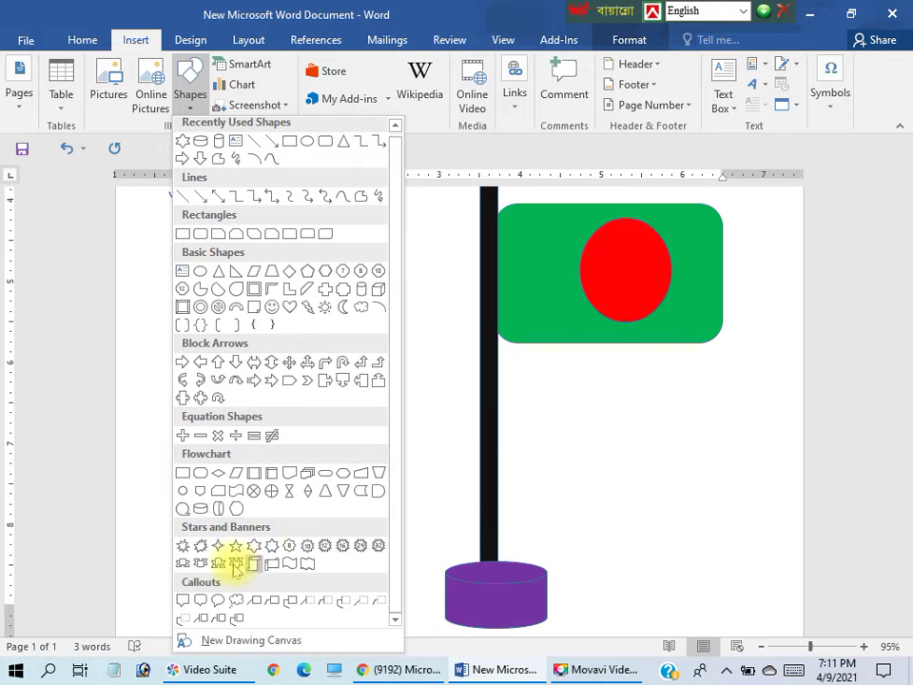
pyautogui.click(200, 547)
pyautogui.moveTo(160, 508); pyautogui.dragTo(357, 613)
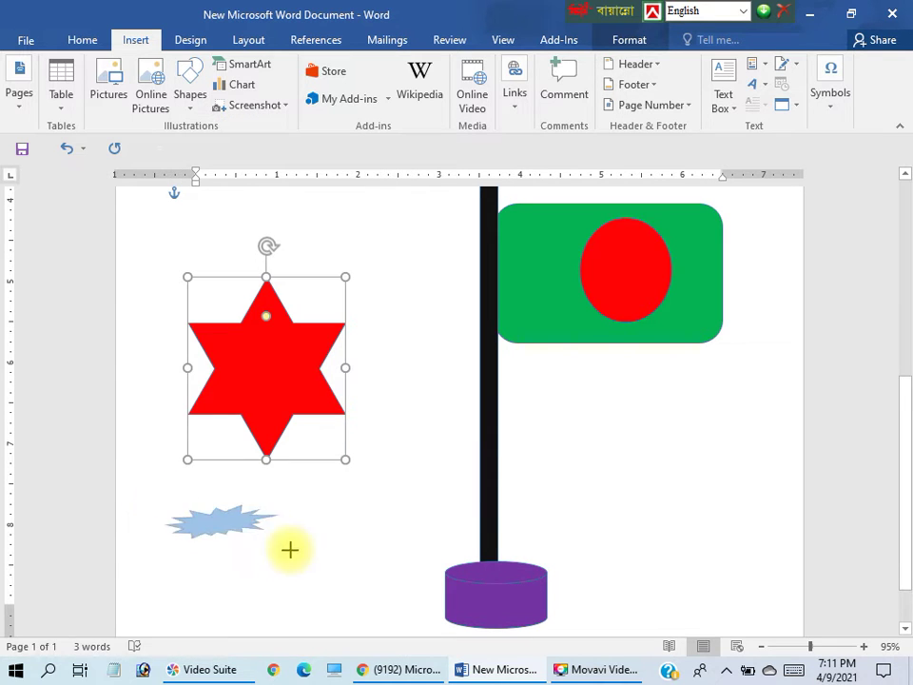
pyautogui.rightClick(242, 557)
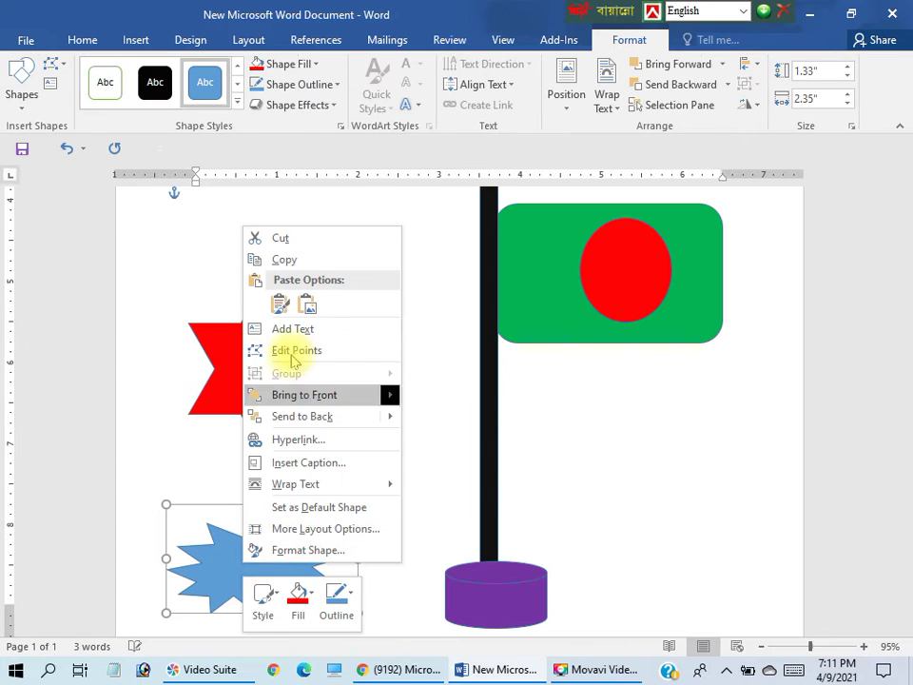
pyautogui.click(300, 594)
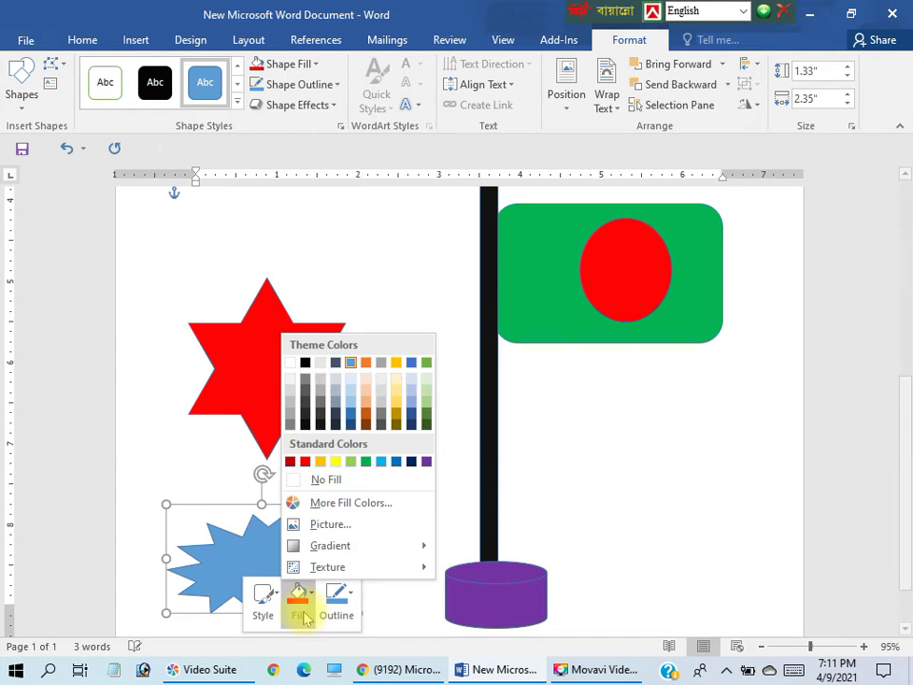
pyautogui.click(398, 463)
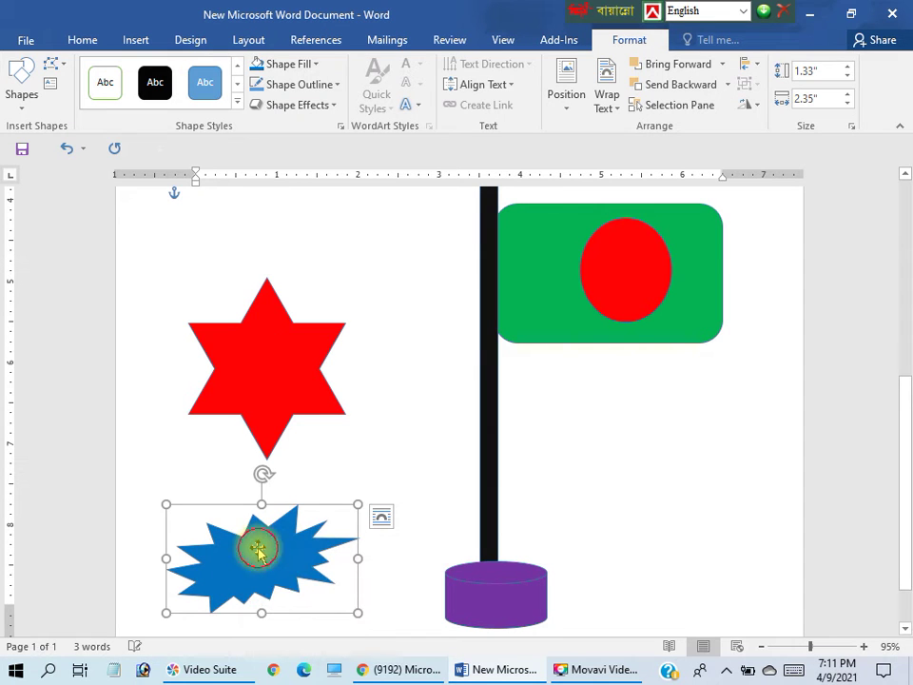
# Step: Replace the explosion's initial red outline with a light blue one from the Colors dialog
pyautogui.rightClick(258, 550)
pyautogui.click(354, 596)
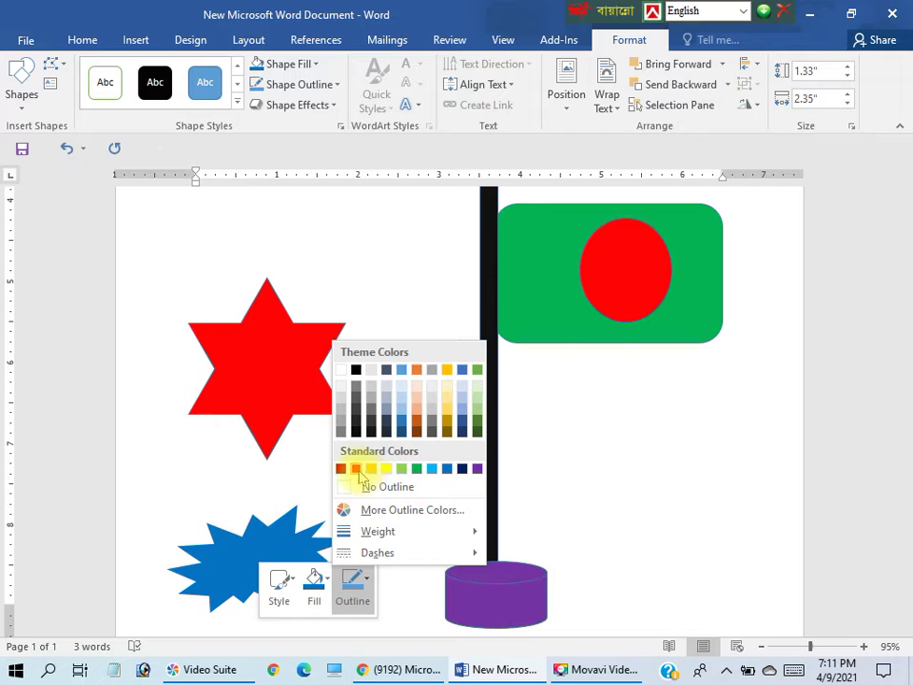
pyautogui.click(356, 468)
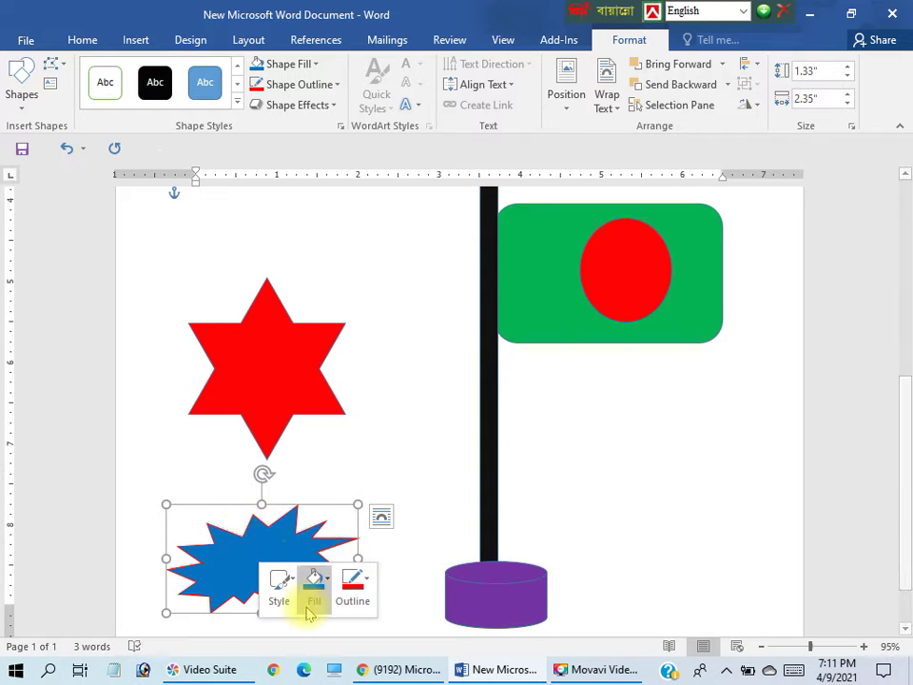
pyautogui.click(369, 586)
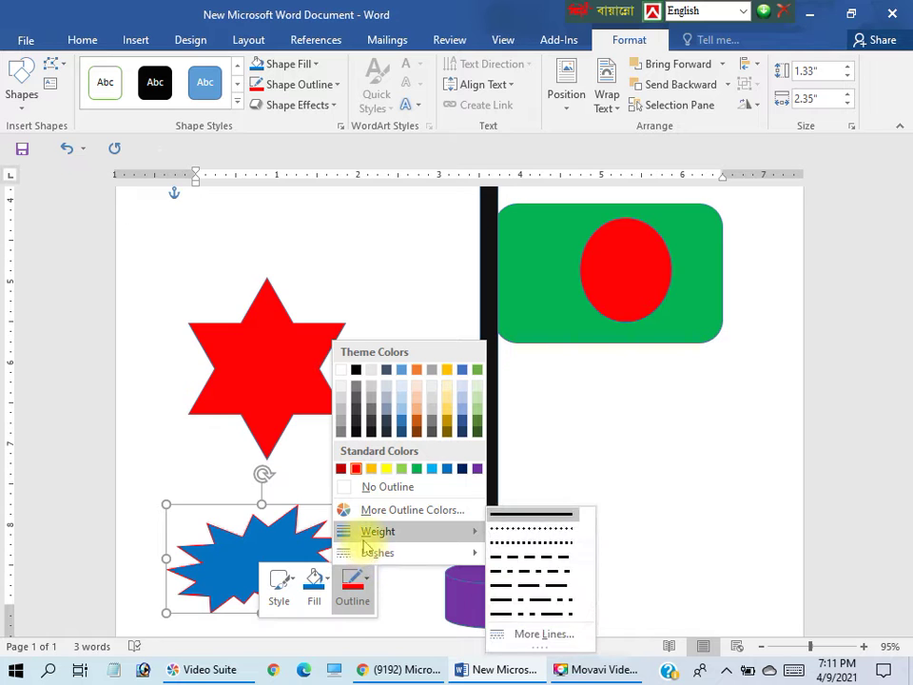
pyautogui.moveTo(366, 540)
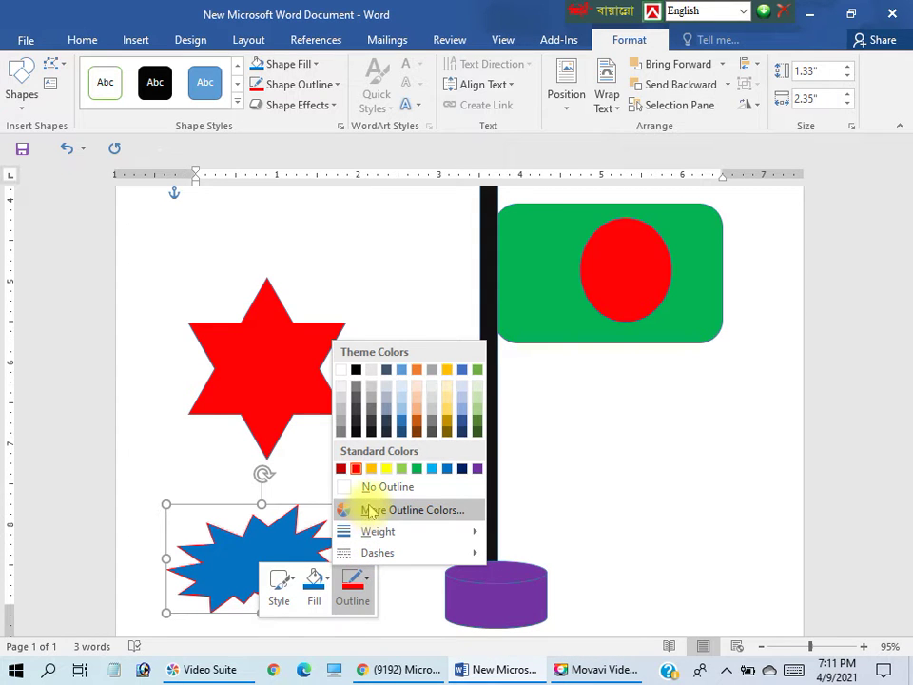
pyautogui.click(377, 512)
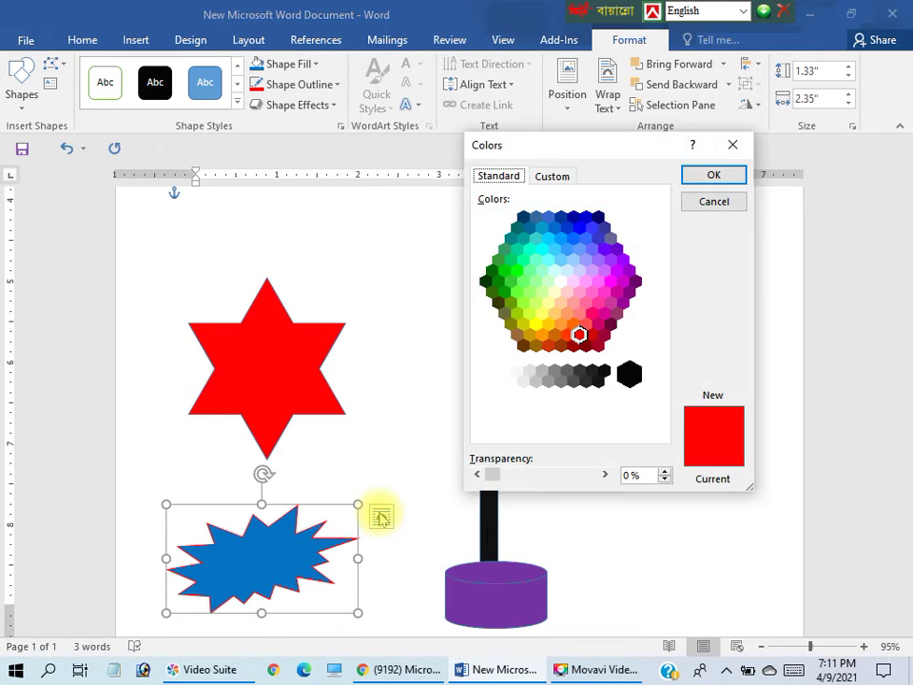
pyautogui.click(579, 296)
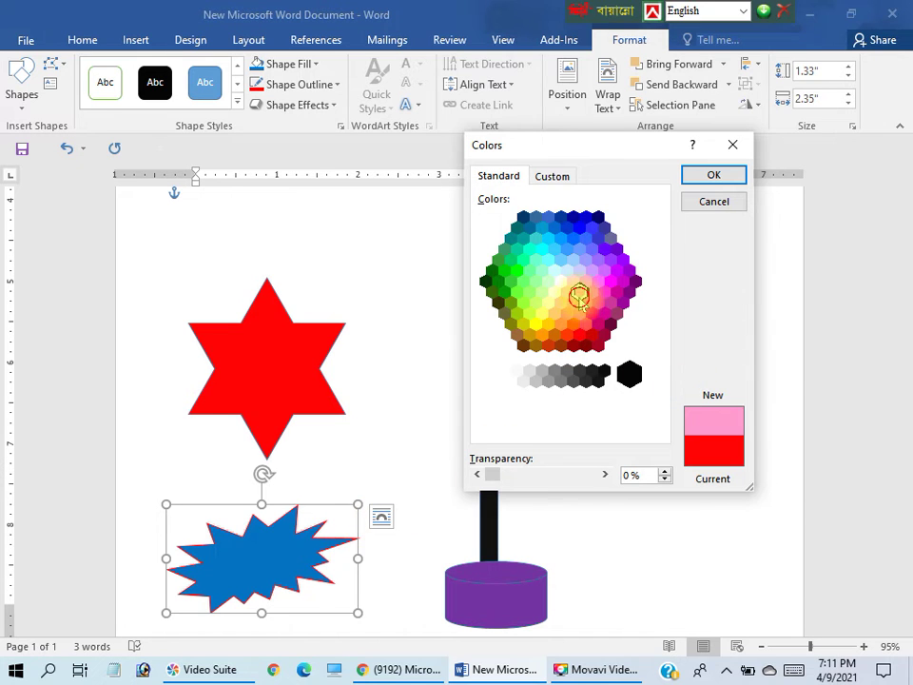
pyautogui.click(573, 260)
pyautogui.click(718, 176)
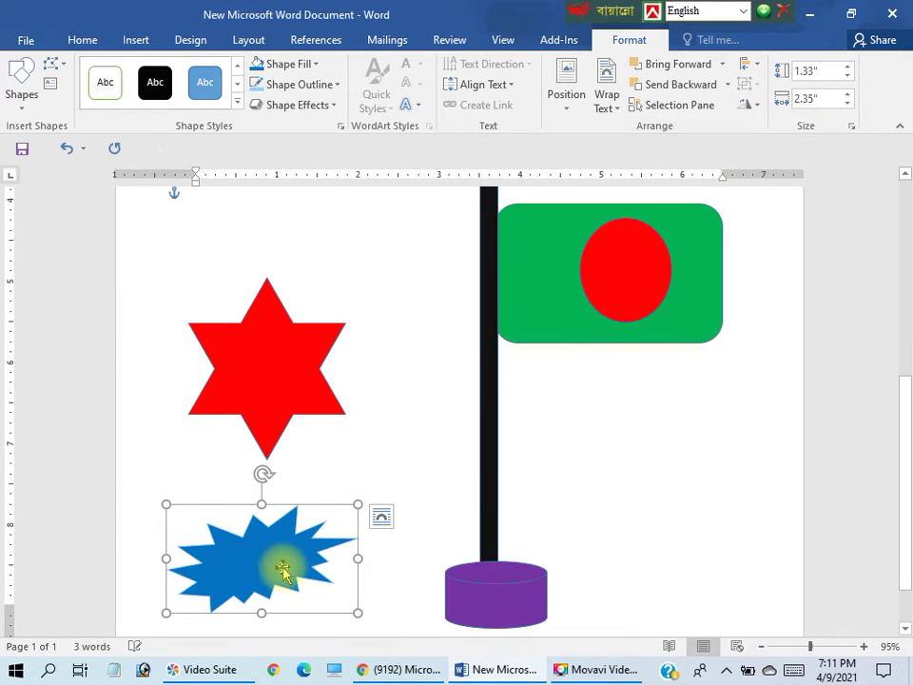
pyautogui.rightClick(283, 568)
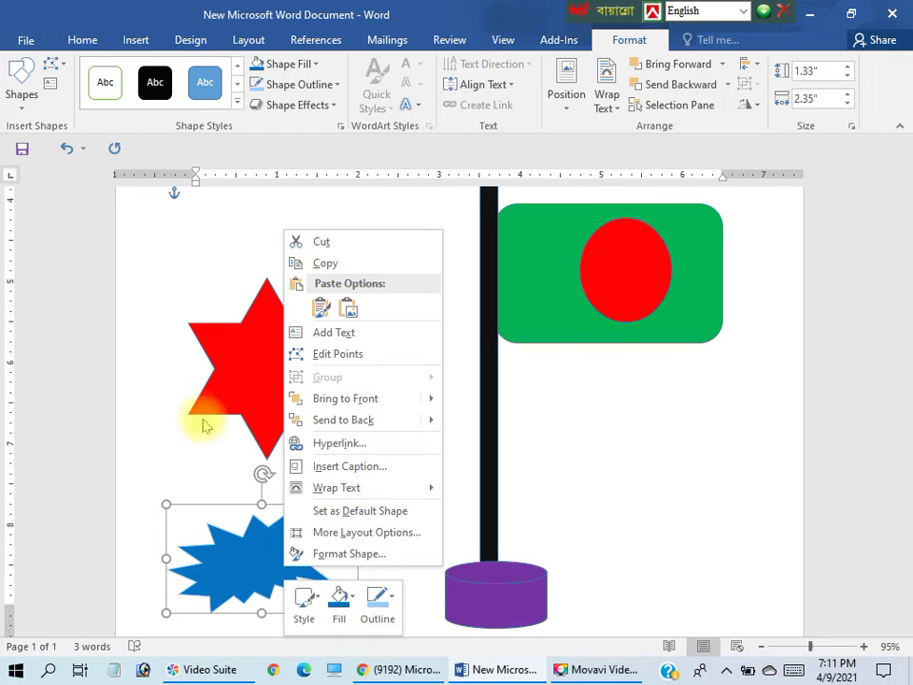
pyautogui.click(139, 391)
pyautogui.click(133, 40)
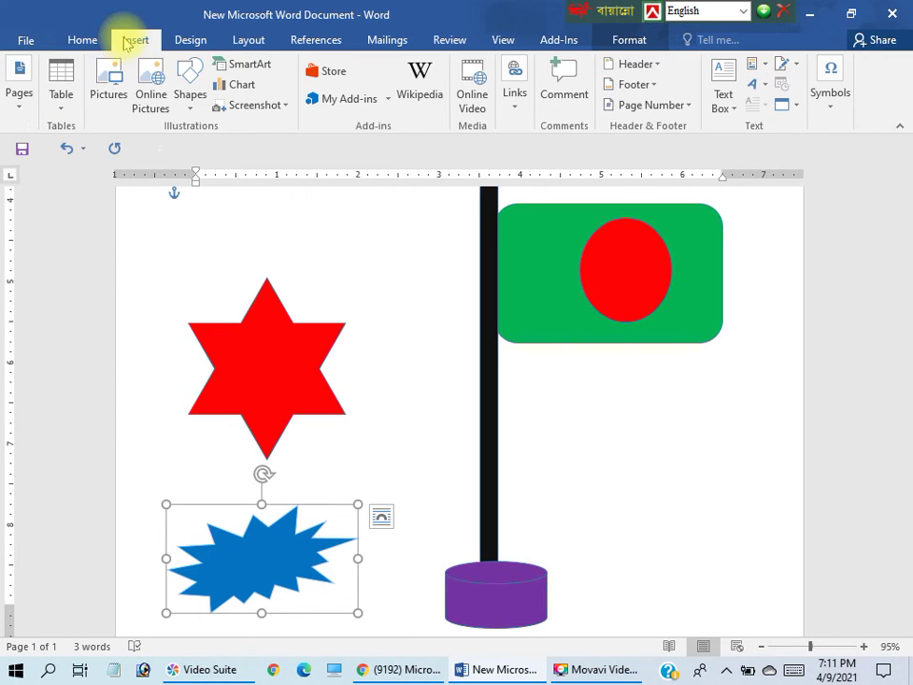
pyautogui.click(189, 93)
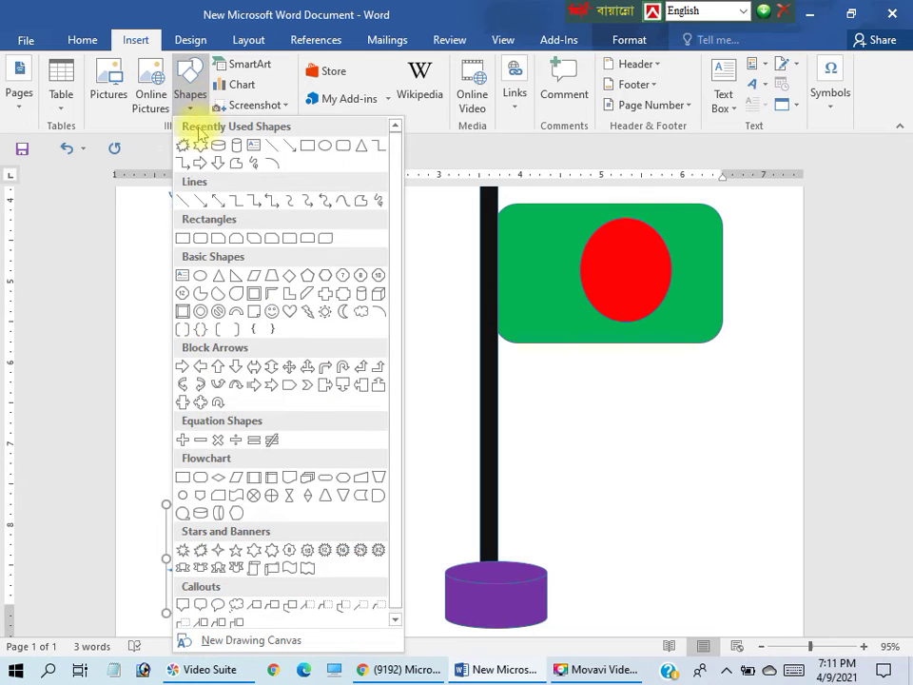
pyautogui.scroll(-1, 303, 481)
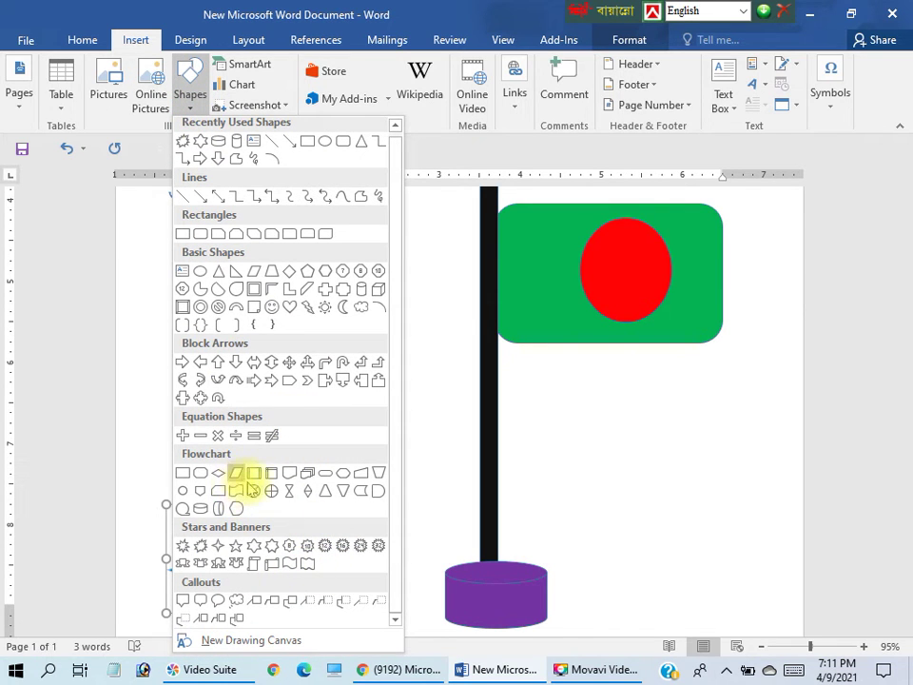
pyautogui.click(424, 499)
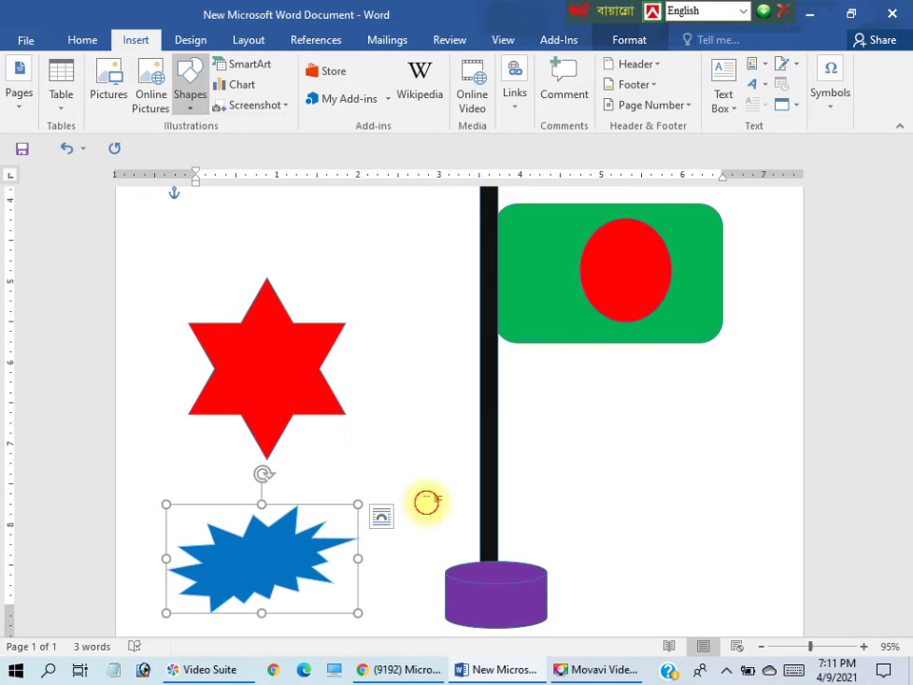
pyautogui.scroll(1, 143, 460)
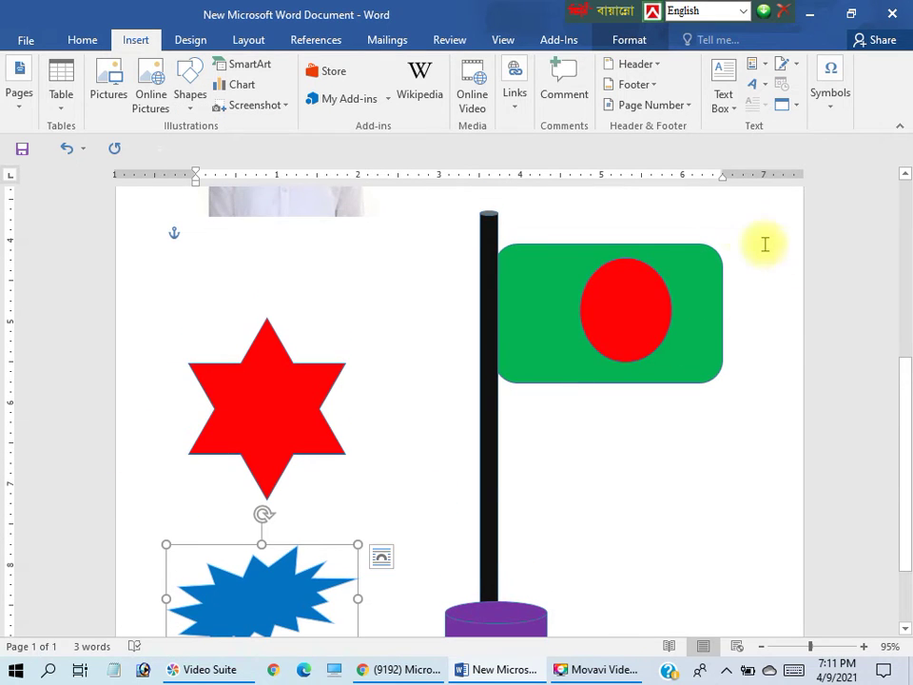
pyautogui.scroll(-1, 519, 538)
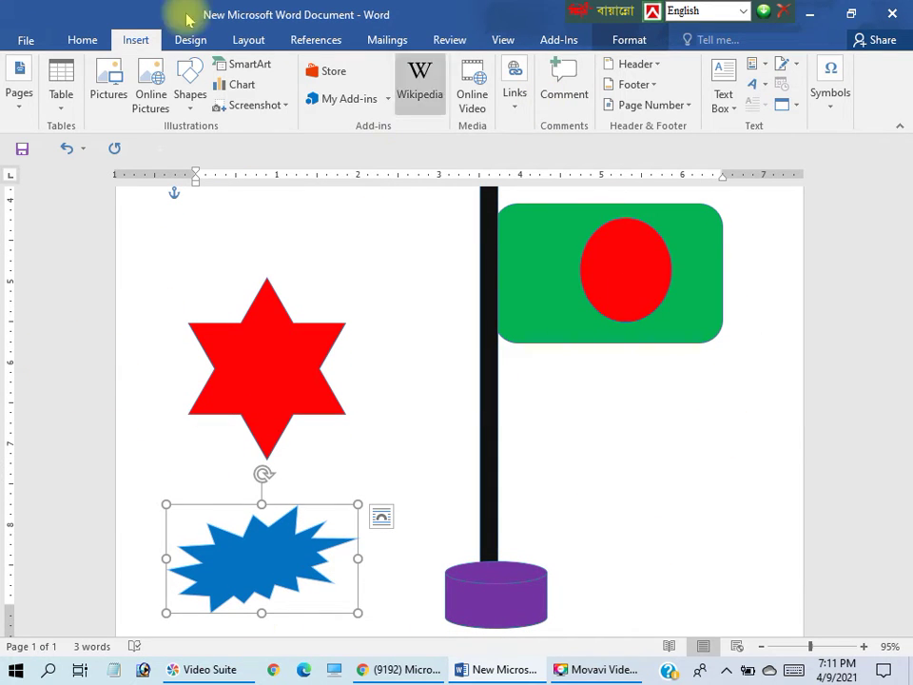
# Step: Open the File Info page for 'New Microsoft Word Document'
pyautogui.click(23, 38)
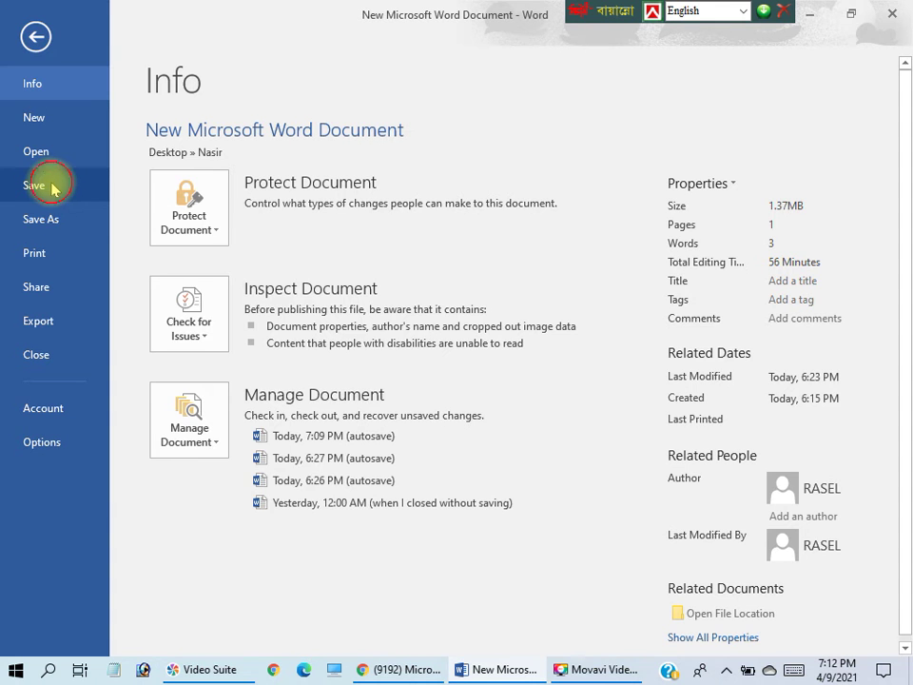
# Step: Save the document, check the one-page Print preview, then go back to the page
pyautogui.click(53, 190)
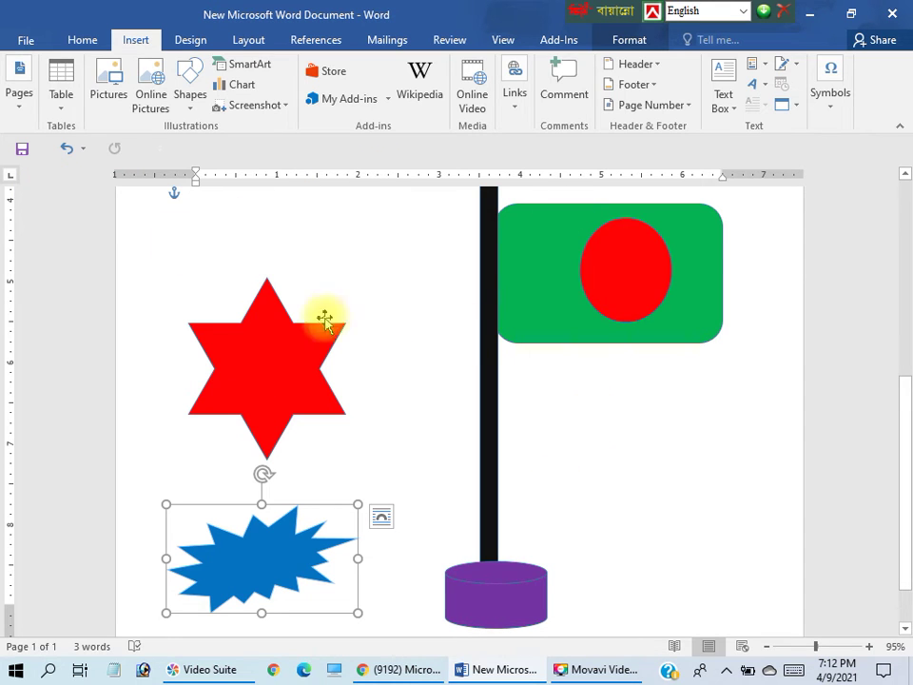
pyautogui.click(23, 40)
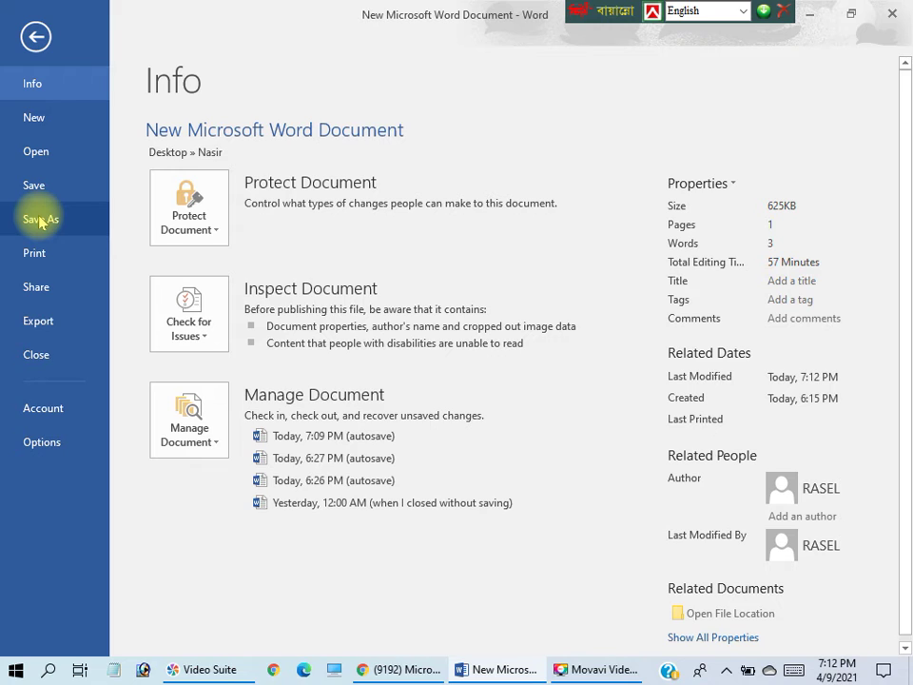
pyautogui.click(57, 259)
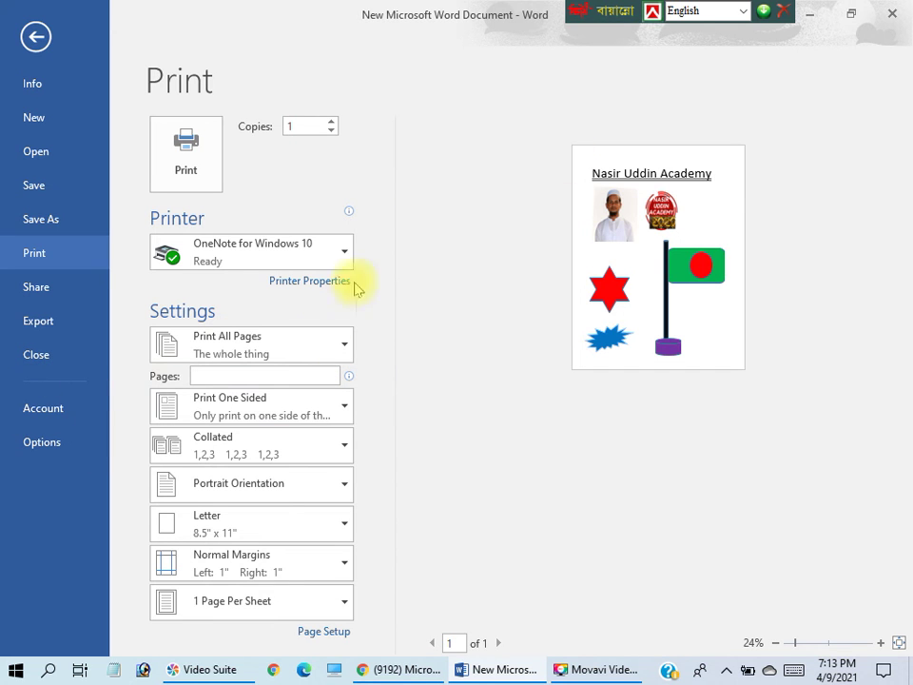
pyautogui.click(31, 35)
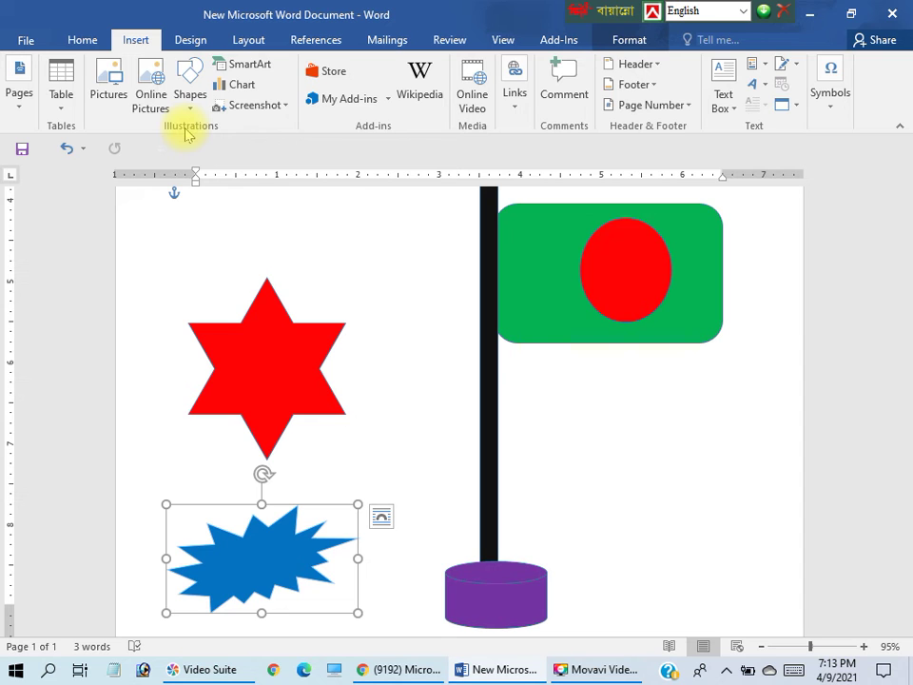
# Step: Insert a Basic Block List SmartArt graphic with five blank [Text] boxes
pyautogui.click(246, 75)
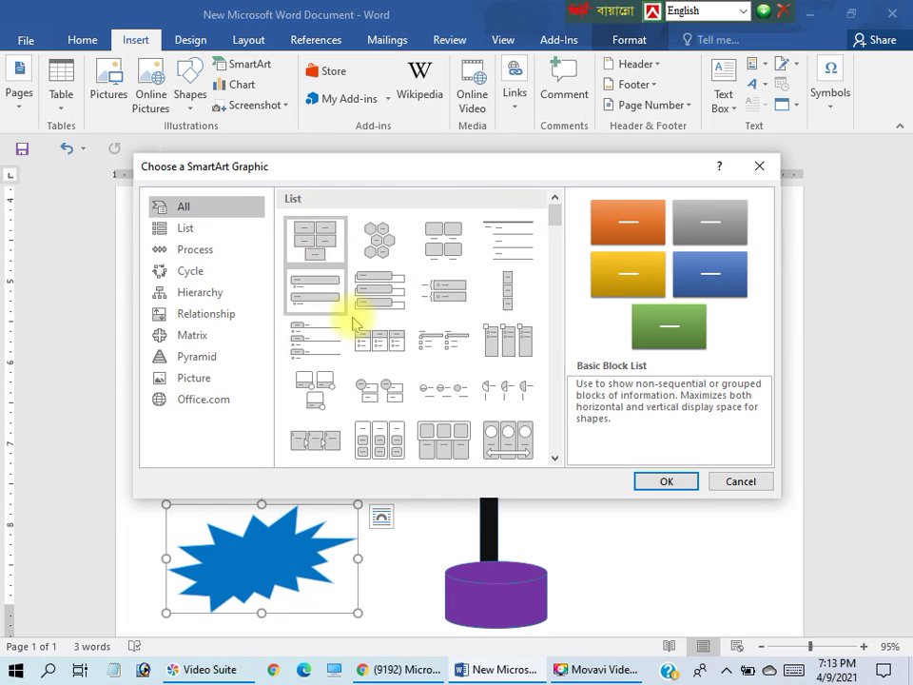
pyautogui.click(664, 482)
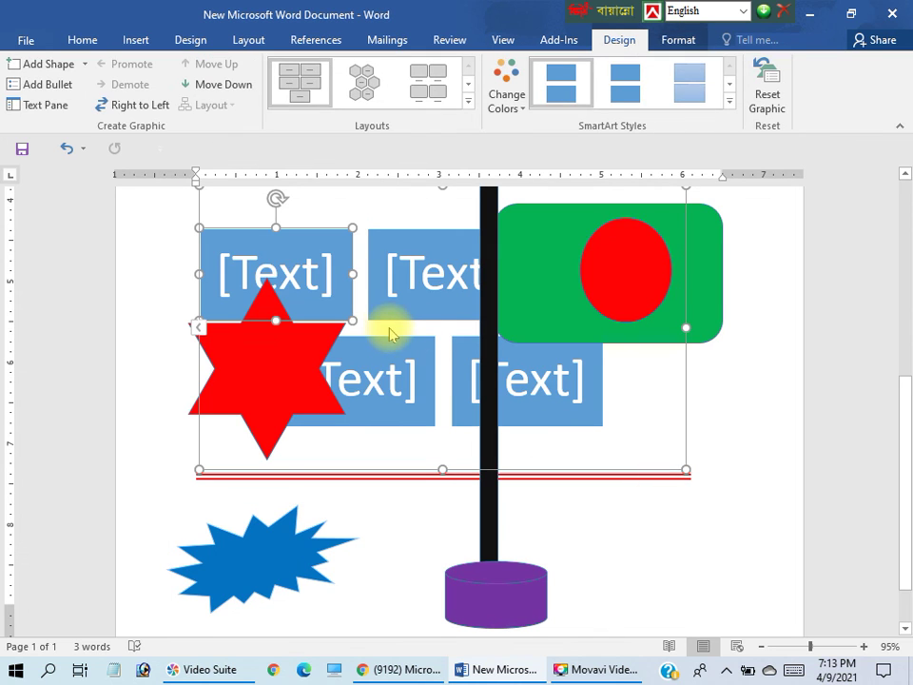
pyautogui.click(394, 376)
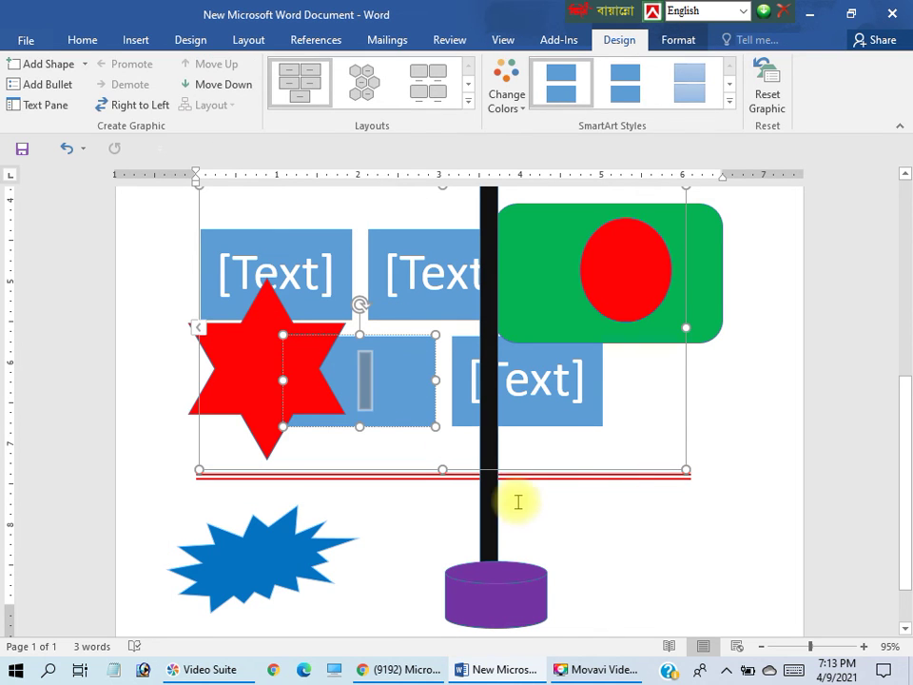
pyautogui.click(711, 419)
pyautogui.click(665, 465)
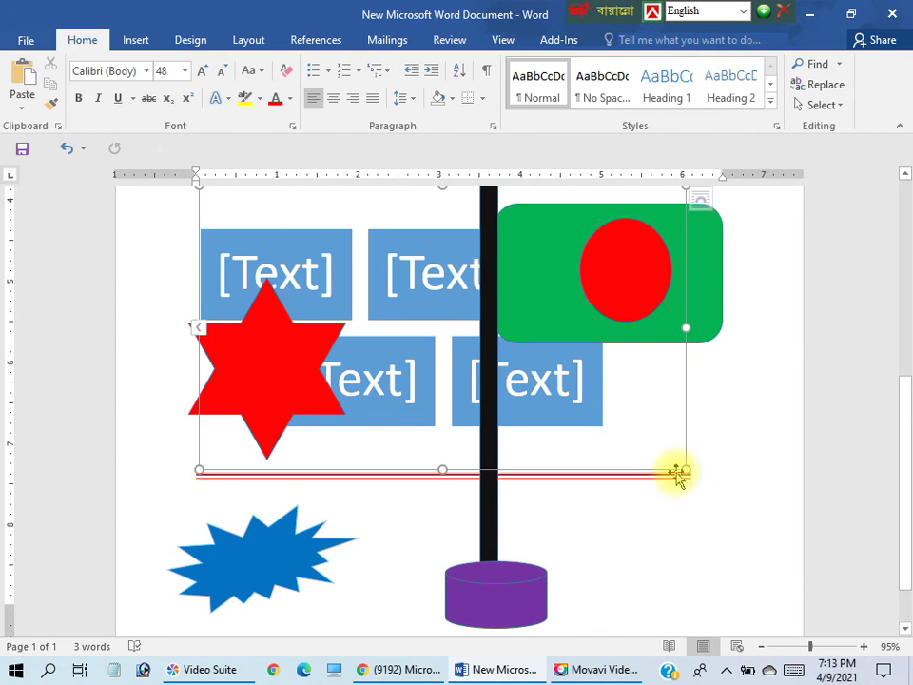
# Step: Shrink the SmartArt so its blocks sit in rows of three and two above the star
pyautogui.moveTo(688, 471); pyautogui.dragTo(504, 398)
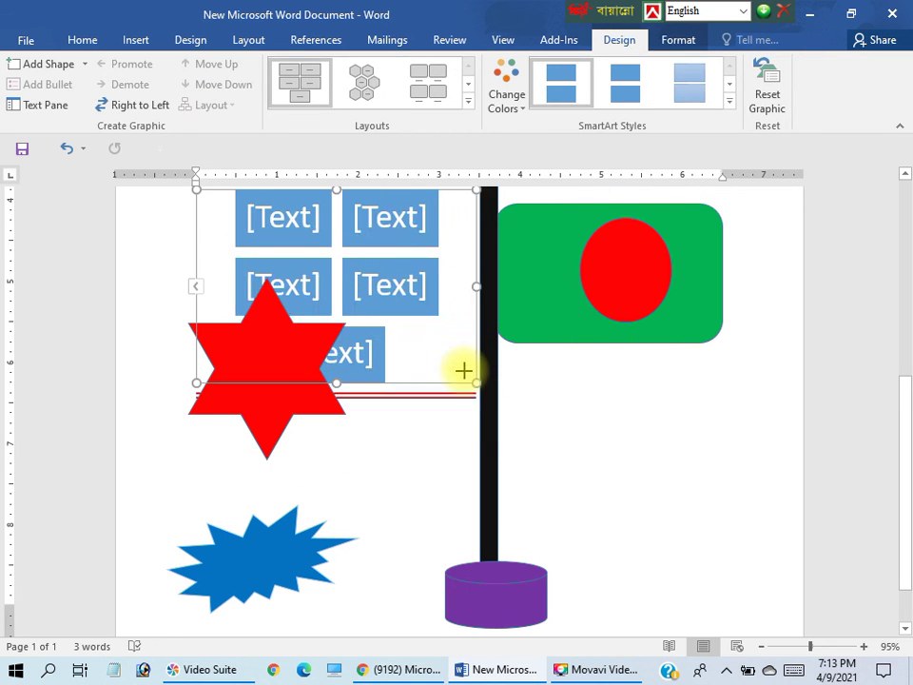
pyautogui.click(348, 223)
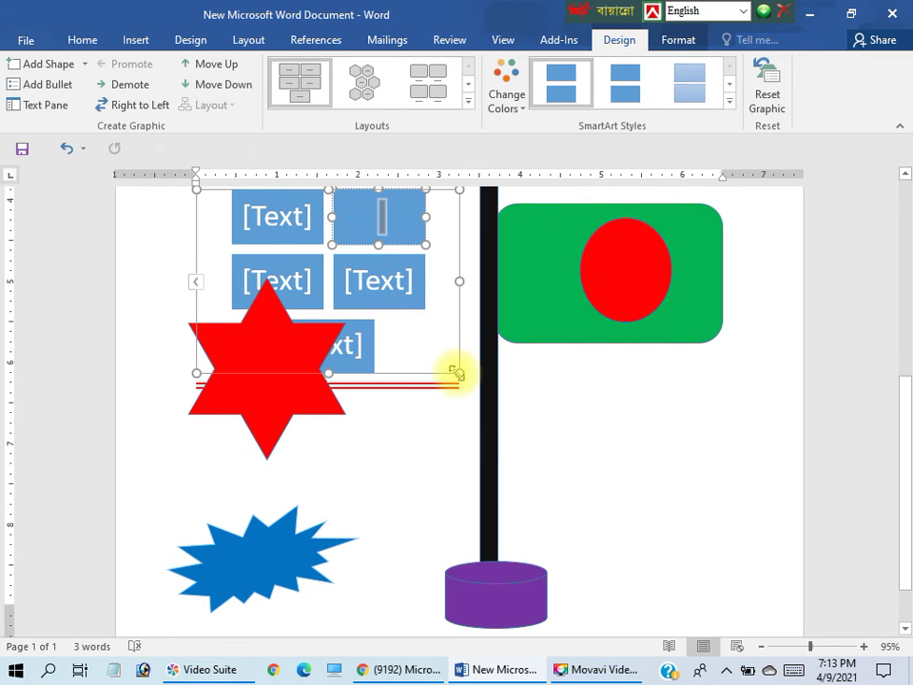
pyautogui.moveTo(459, 373); pyautogui.dragTo(411, 299)
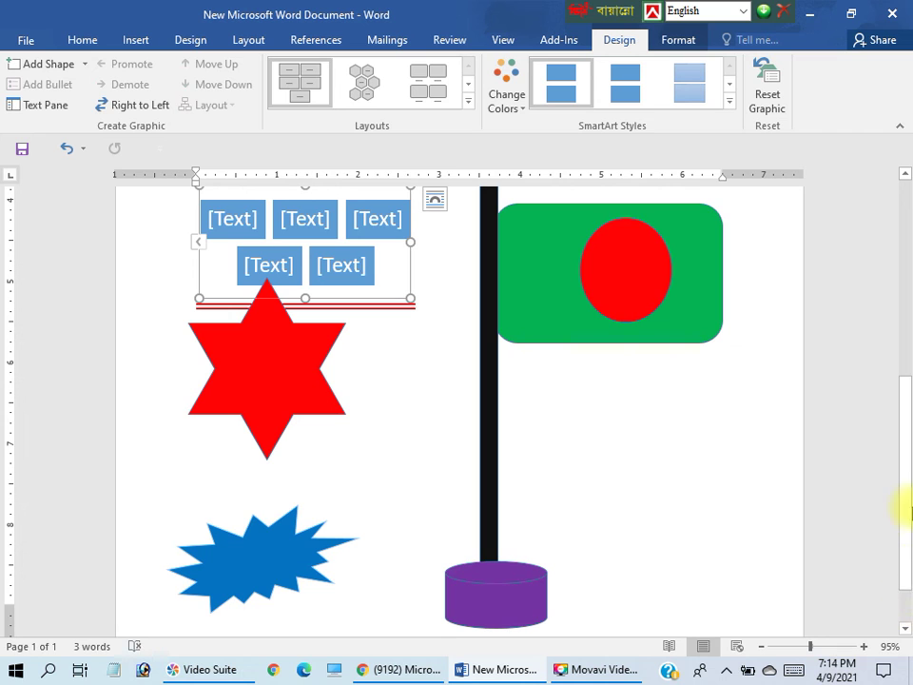
pyautogui.moveTo(901, 481); pyautogui.dragTo(903, 414)
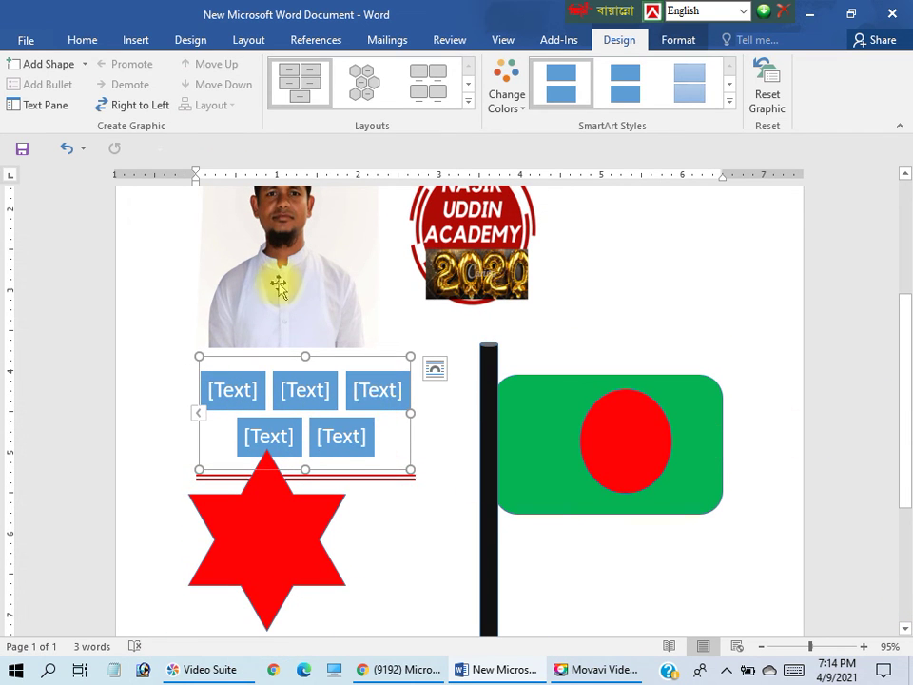
pyautogui.click(124, 42)
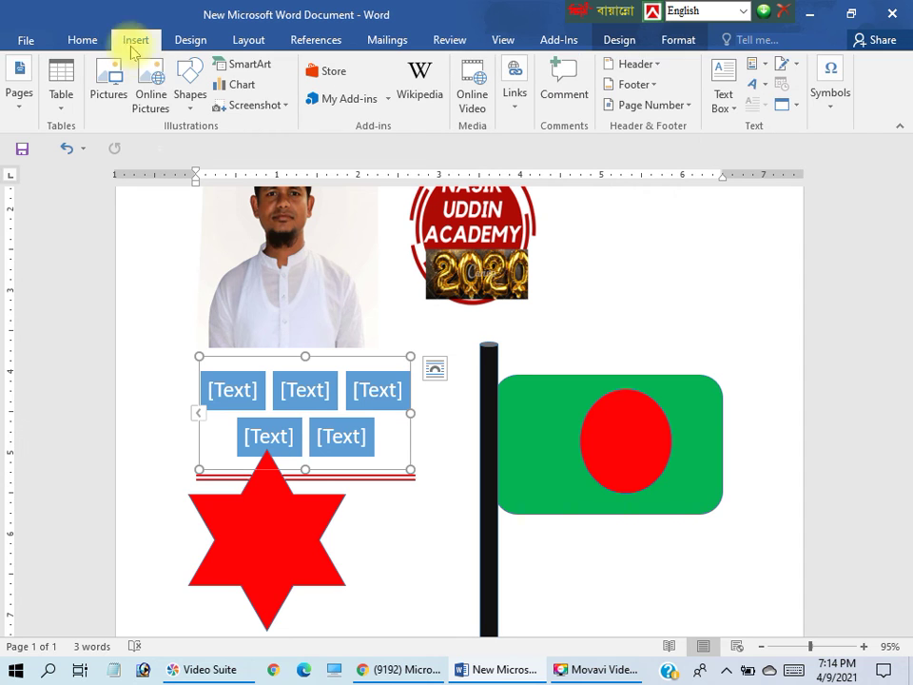
# Step: Add a clustered column chart with Series 1–3 sample data, then begin a Screen Clipping
pyautogui.click(240, 89)
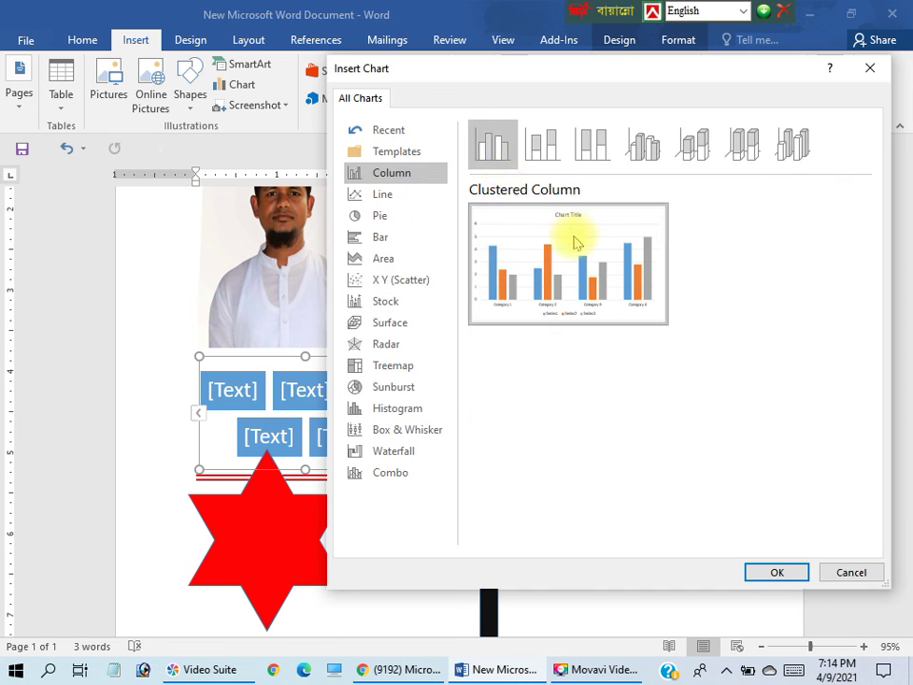
pyautogui.moveTo(584, 303)
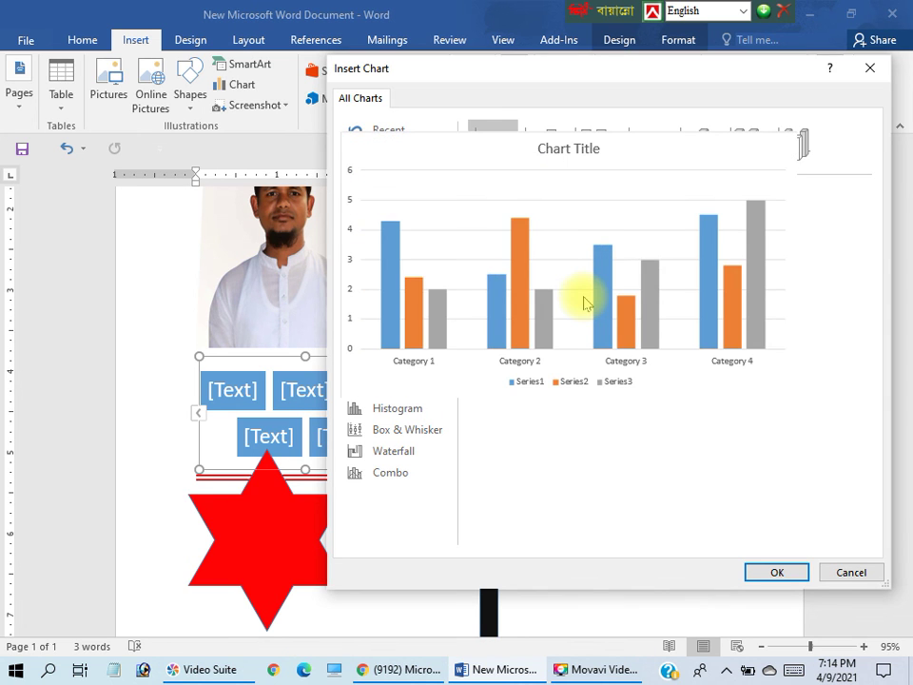
pyautogui.click(770, 573)
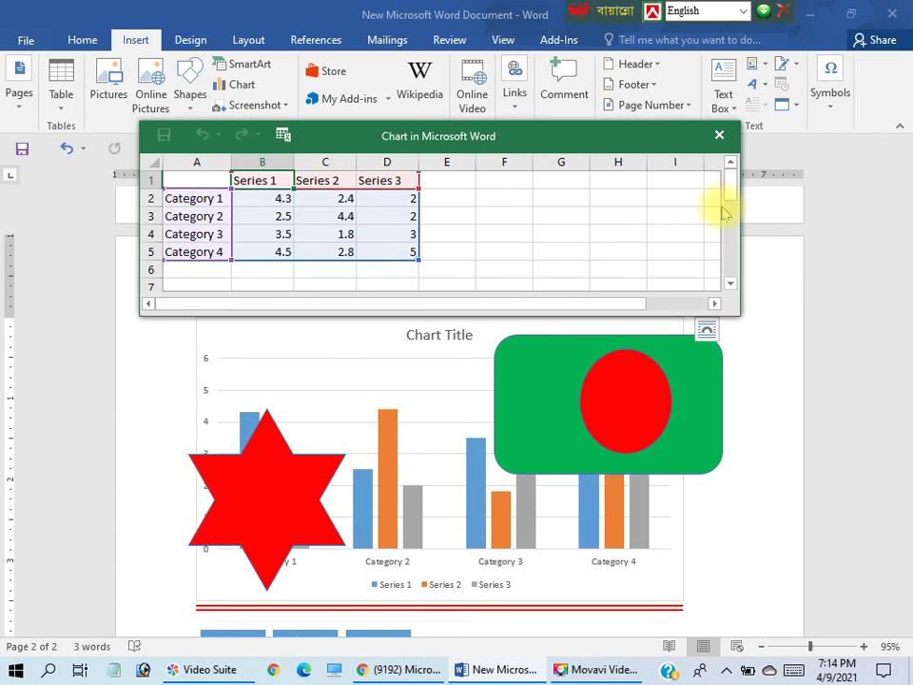
pyautogui.click(715, 136)
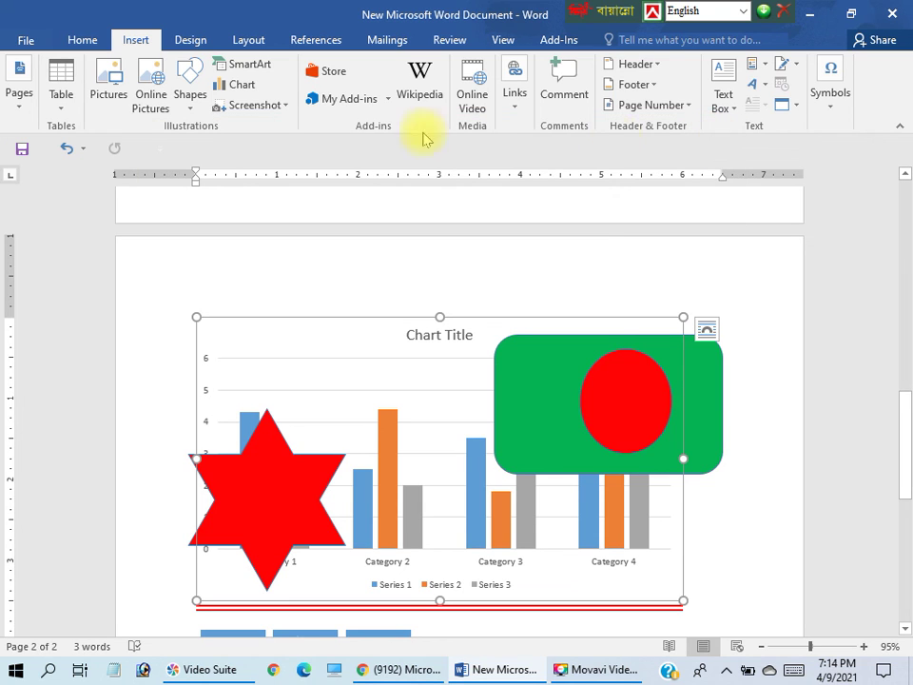
pyautogui.click(262, 105)
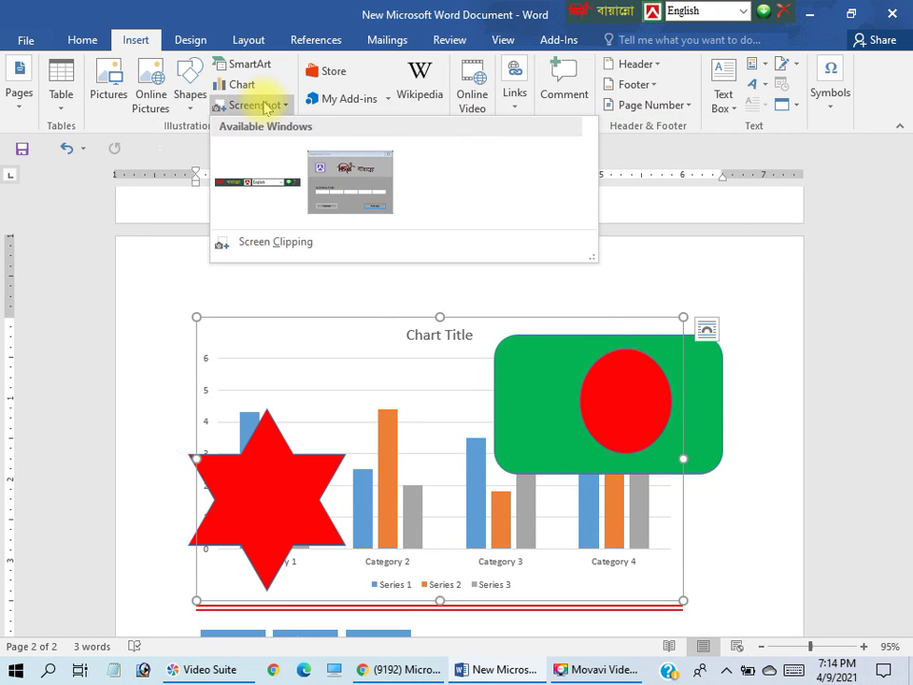
pyautogui.click(266, 243)
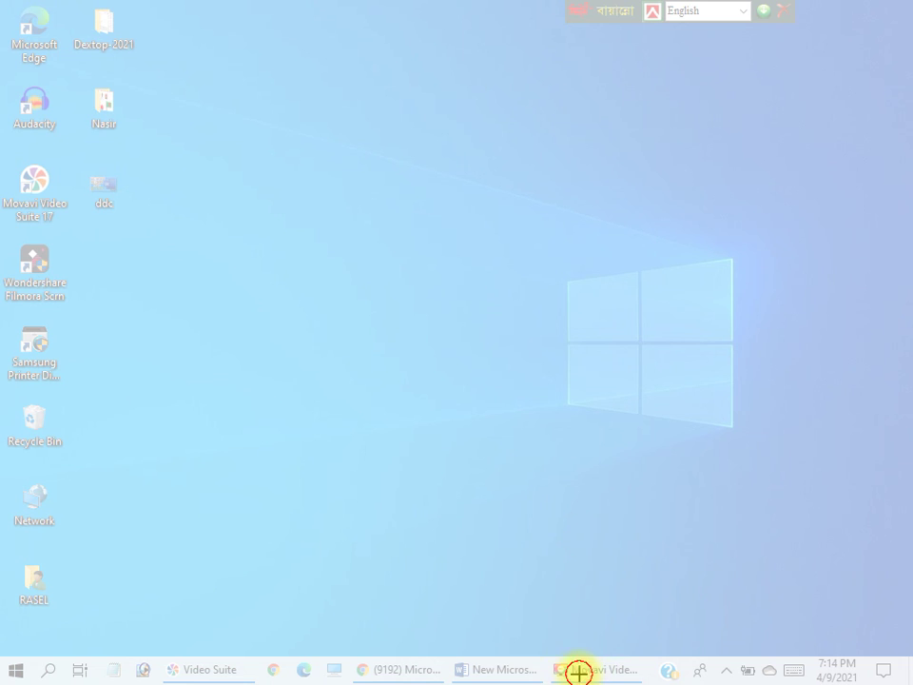
# Step: Cancel the screen clipping with Esc
pyautogui.press('Escape')
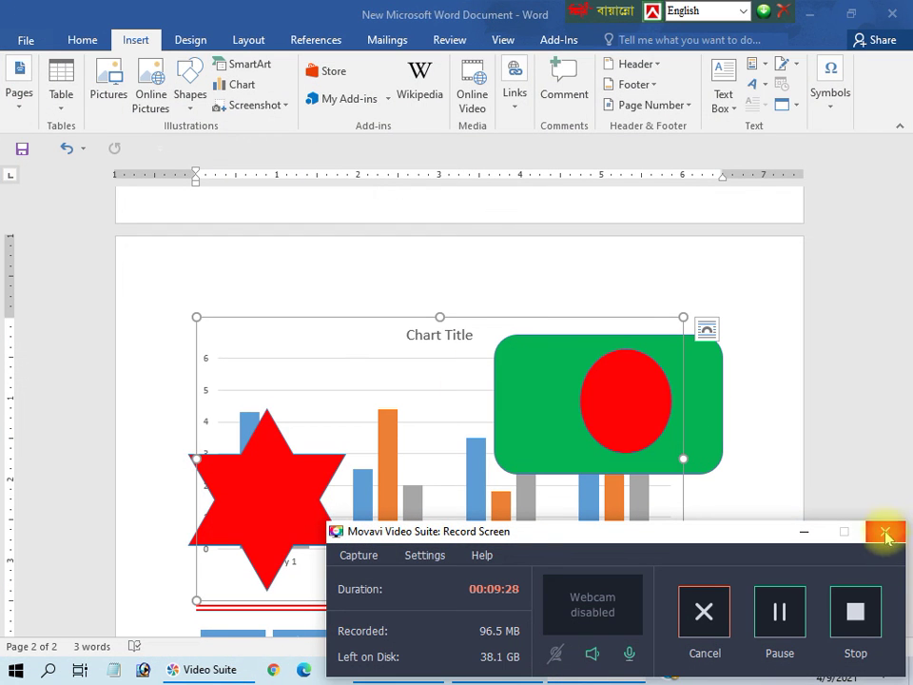